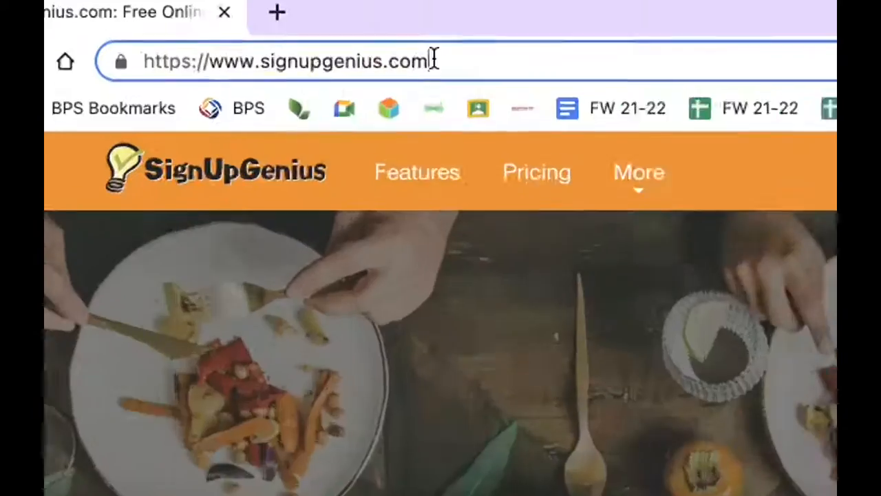
click(254, 32)
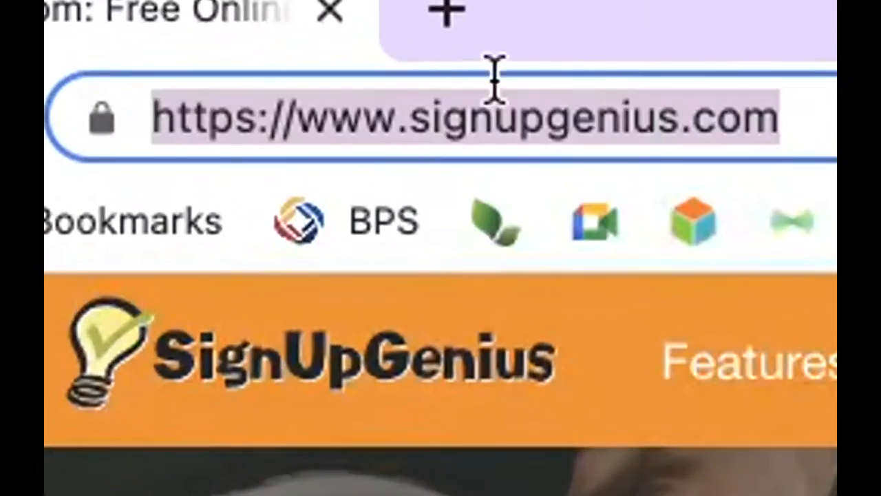
drag(252, 32, 166, 33)
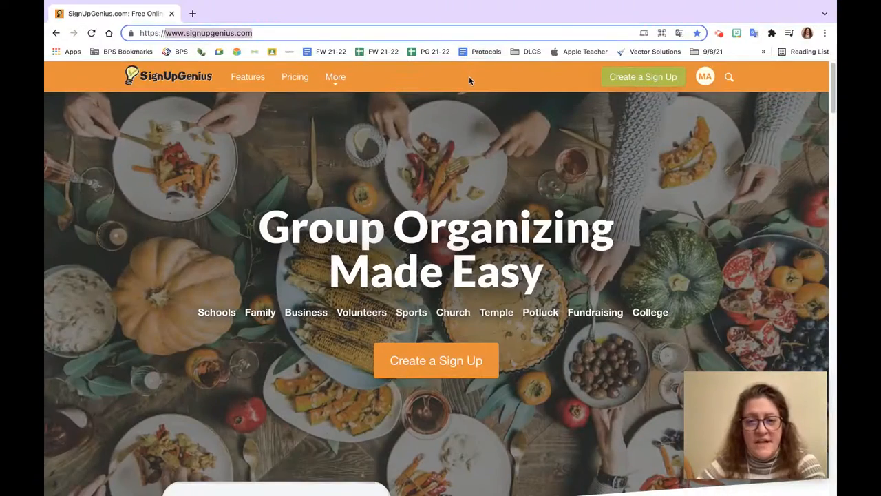
click(469, 78)
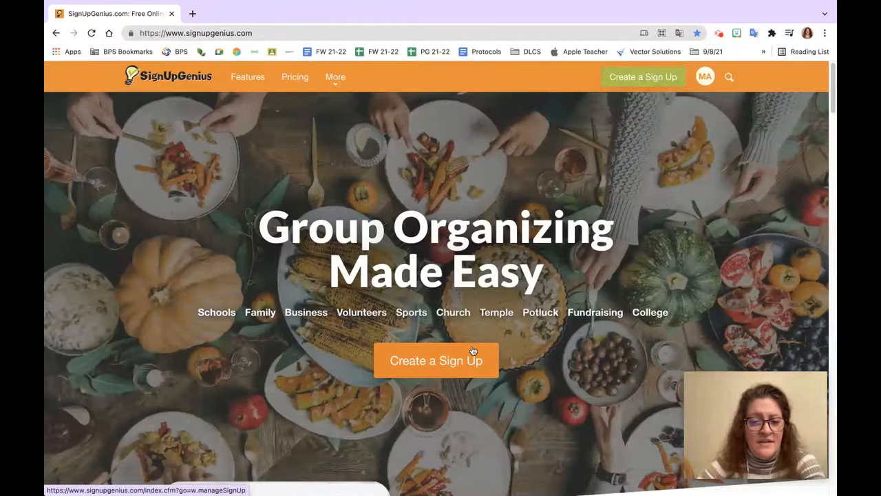
Start a new sign up and title it "Parent Conferences".
click(629, 83)
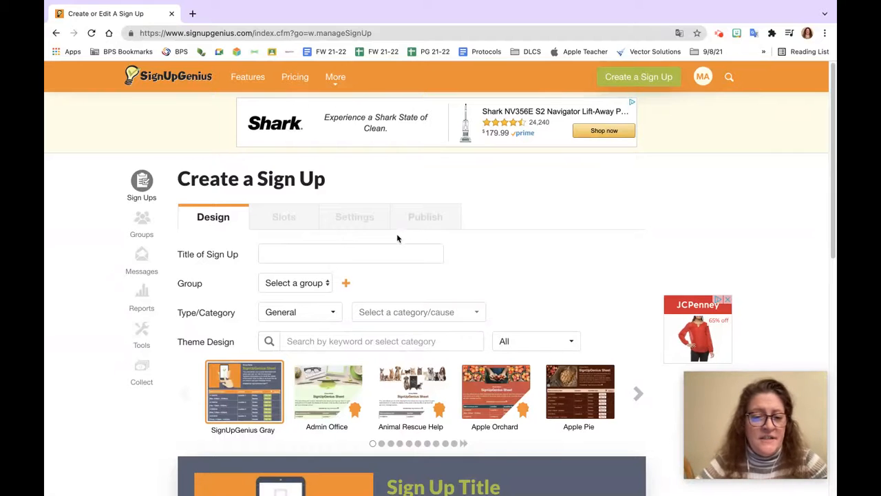
click(381, 253)
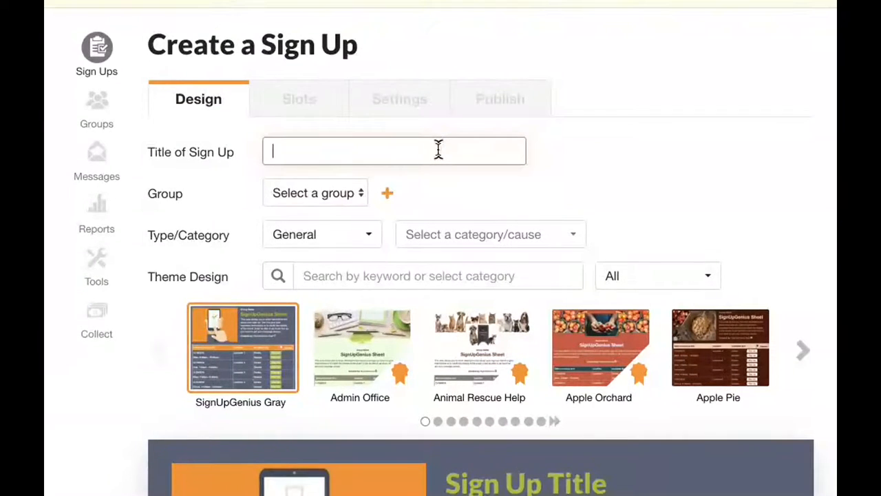
text(Parent C)
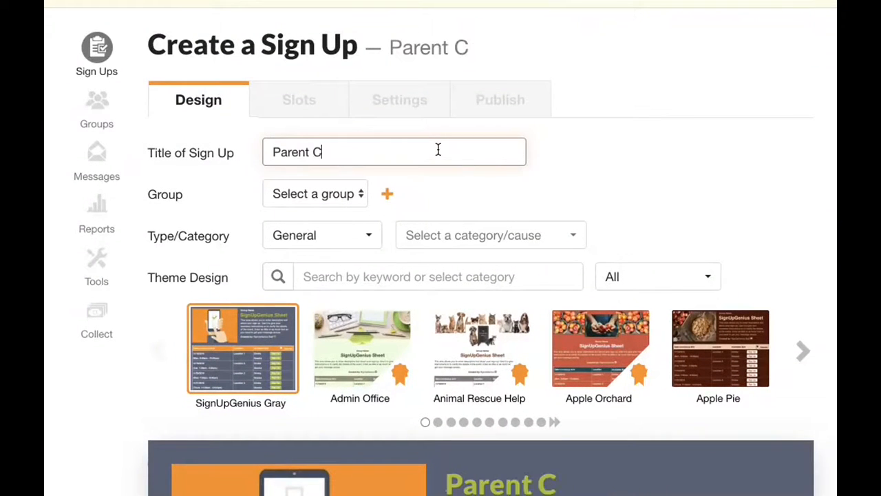
text(onferences)
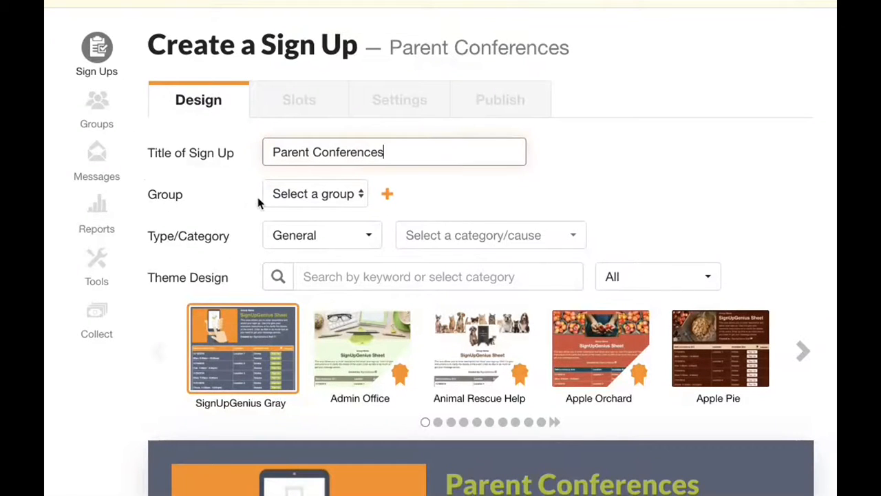
Assign the sign up to the Parents 2021 group and set its category to Education.
click(358, 195)
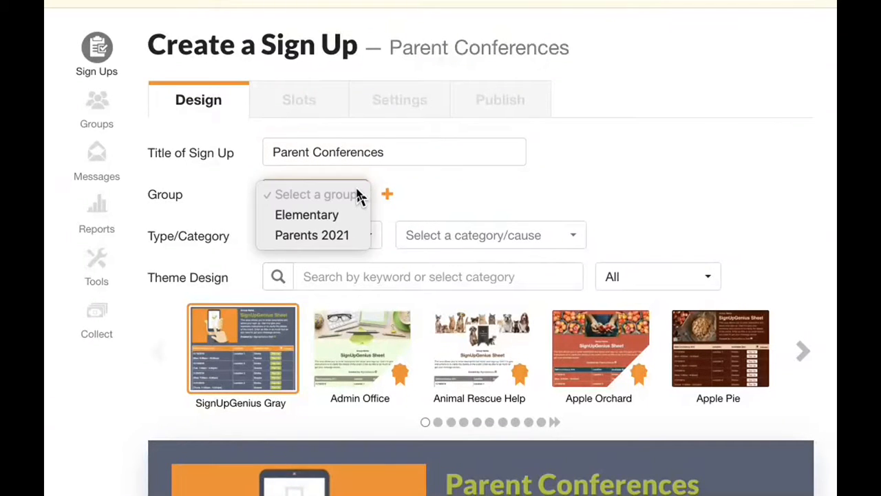
click(342, 240)
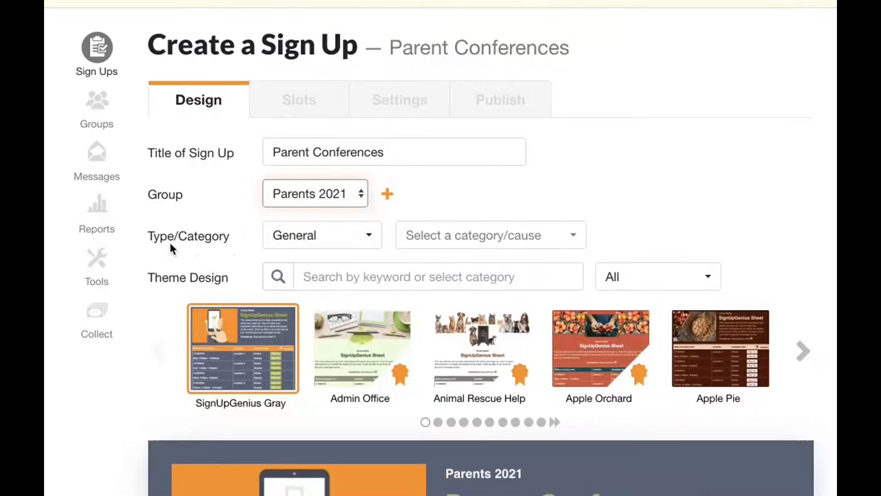
click(448, 237)
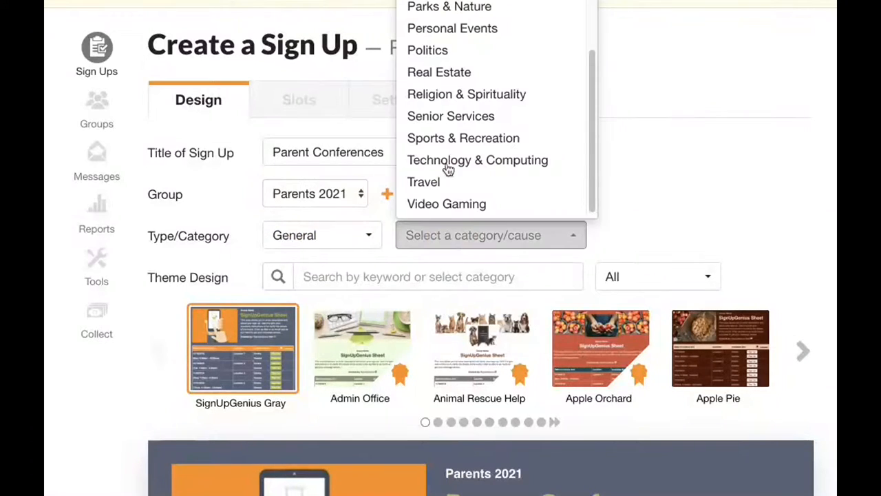
scroll(455, 97, up, 3)
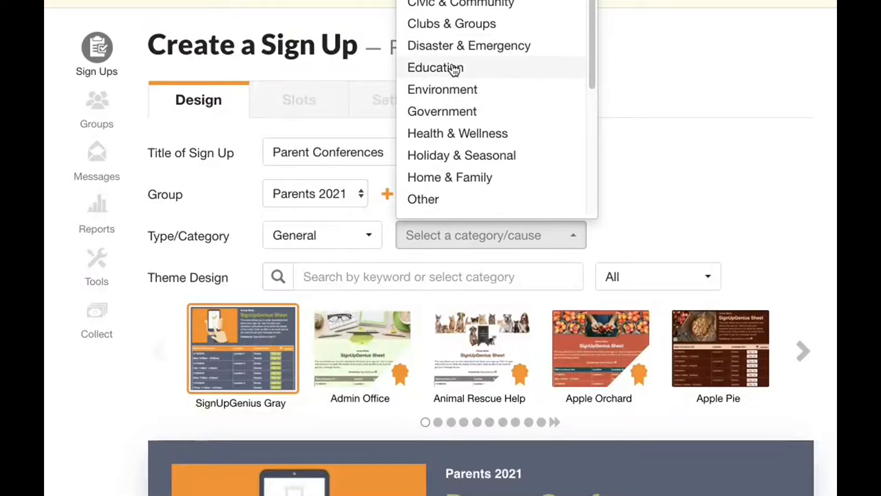
click(452, 69)
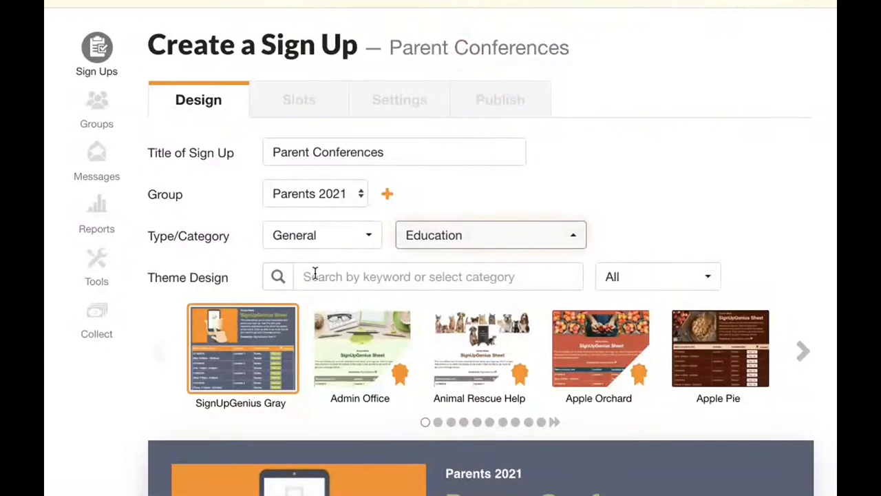
Filter the theme designs to the Education category and show only Free ones.
click(315, 274)
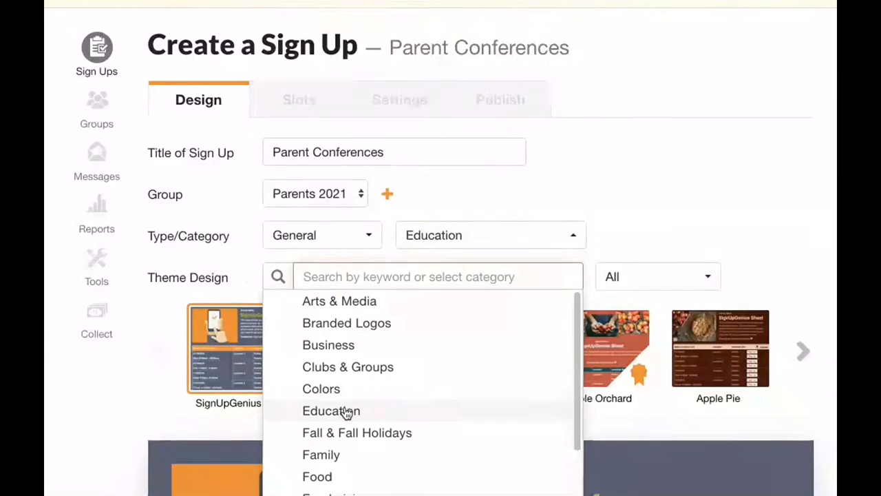
click(347, 412)
click(635, 281)
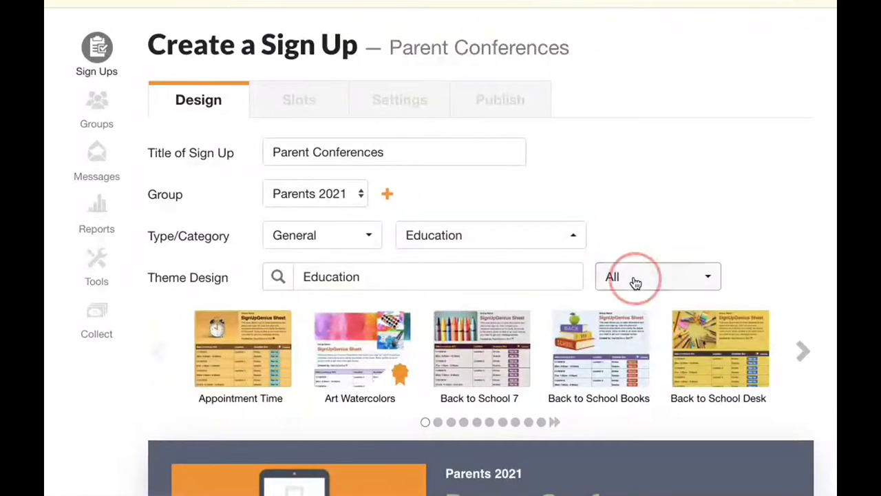
click(626, 328)
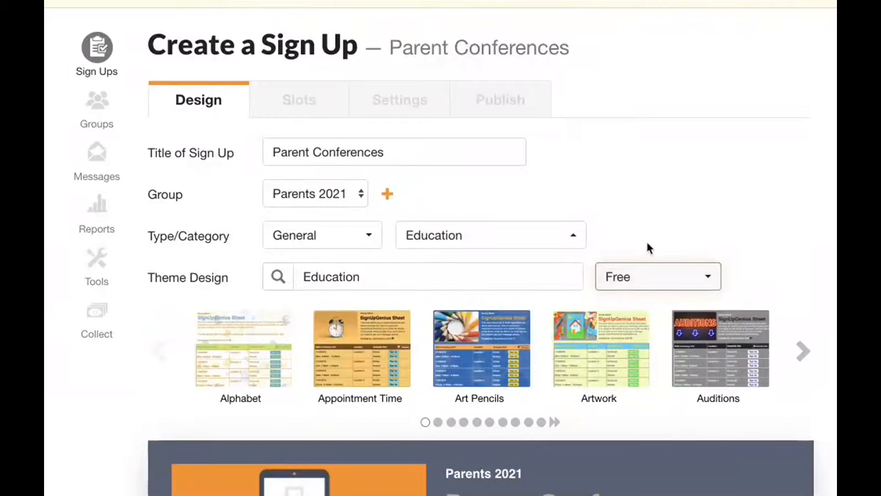
Apply the Back to School Desk theme and save the design to continue to the slots stage.
scroll(657, 219, down, 3)
scroll(659, 217, down, 1)
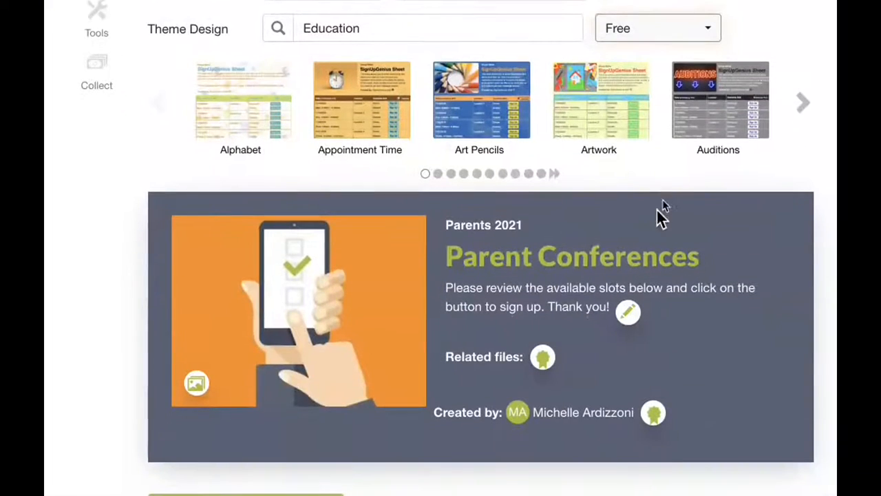
click(805, 104)
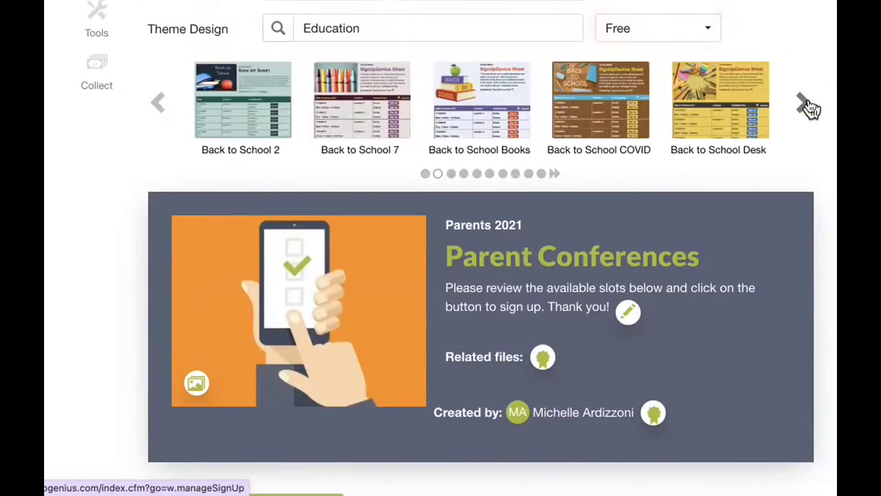
click(732, 113)
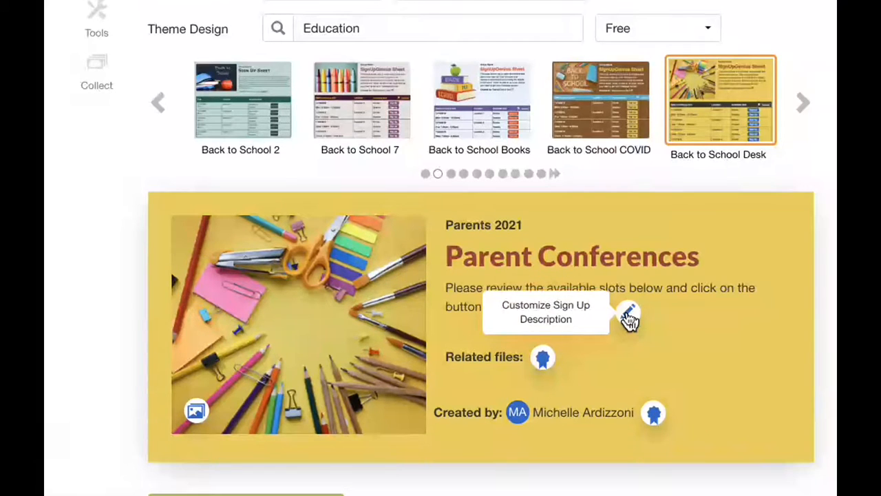
scroll(629, 318, down, 3)
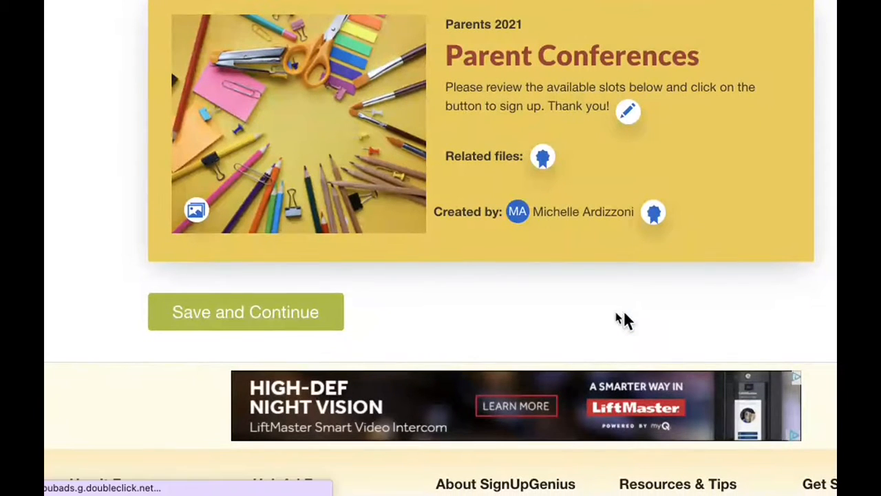
click(311, 313)
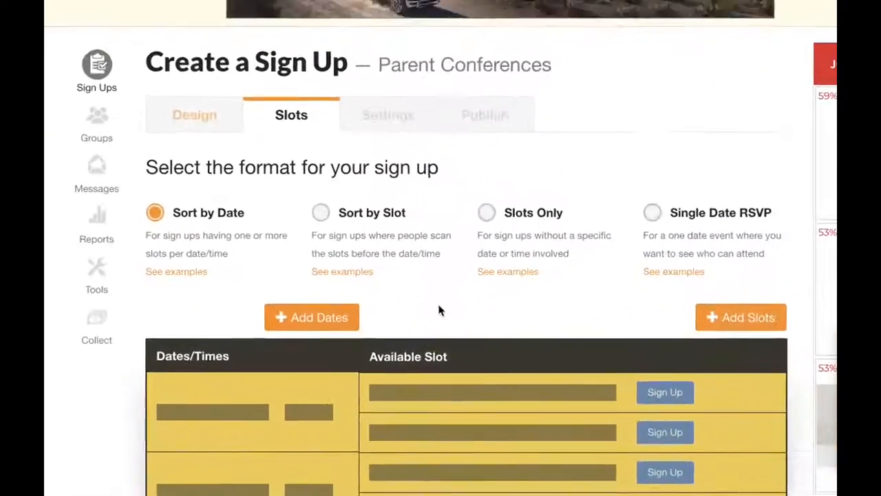
Begin adding time slots to the sign up, with the event days running from 11/08/2021 to 11/08/2021.
scroll(392, 361, down, 3)
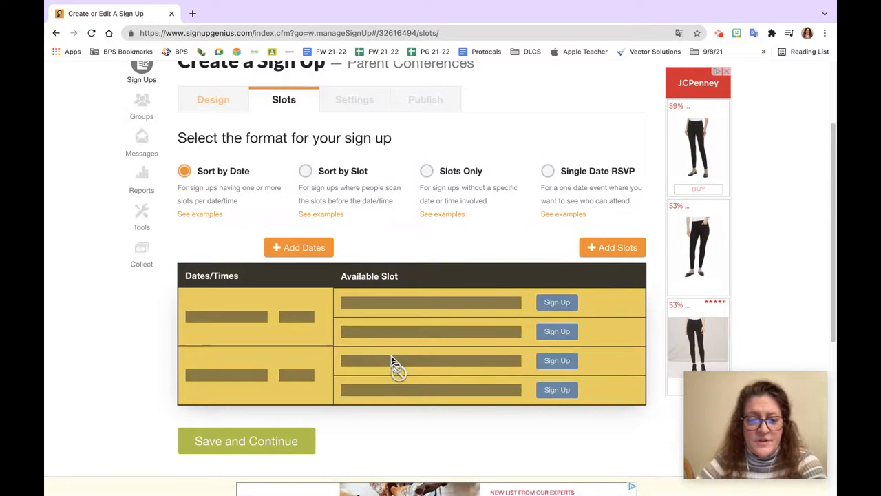
click(299, 247)
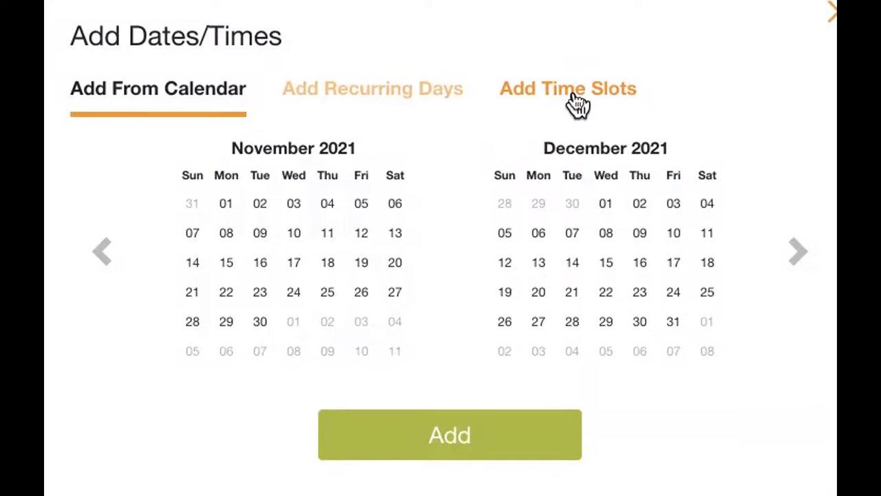
click(577, 103)
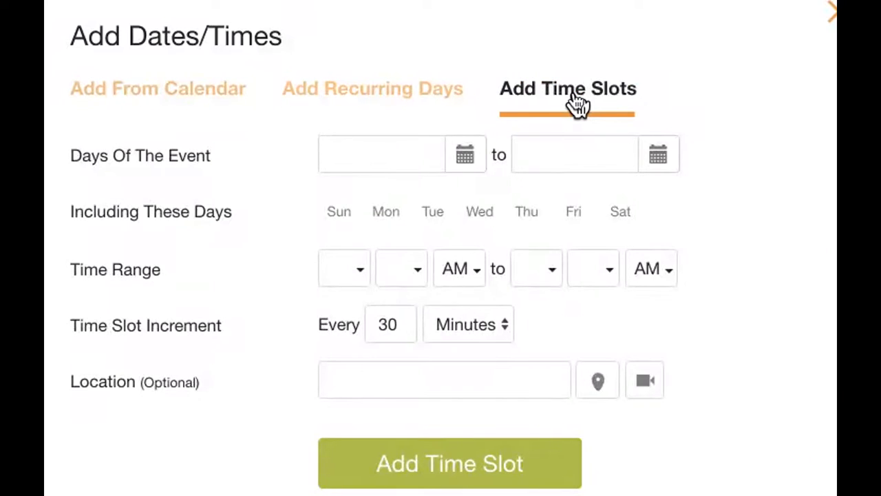
click(464, 161)
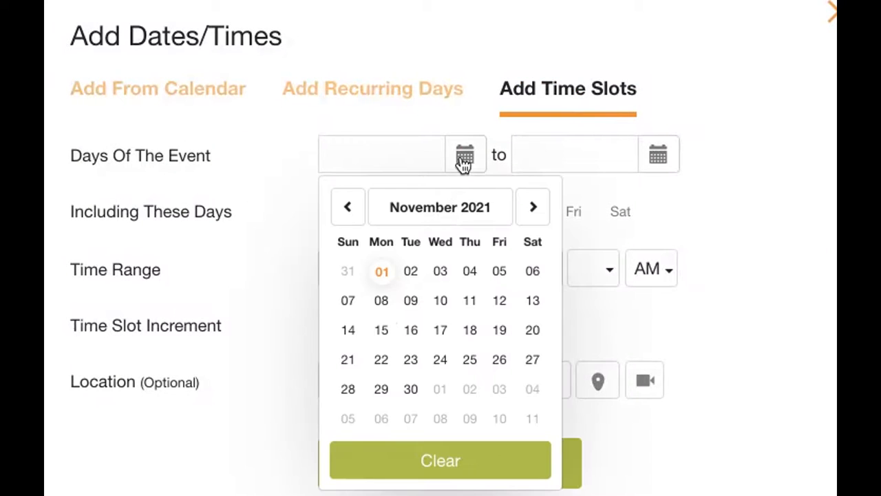
click(381, 301)
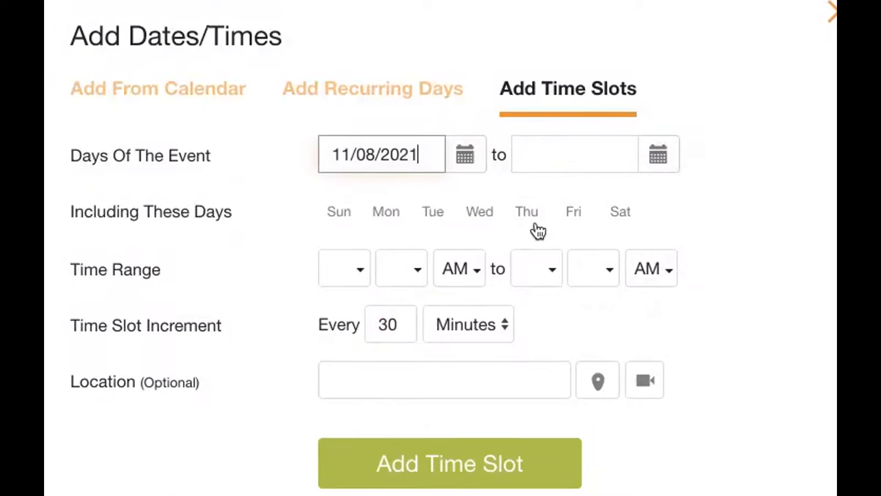
click(660, 162)
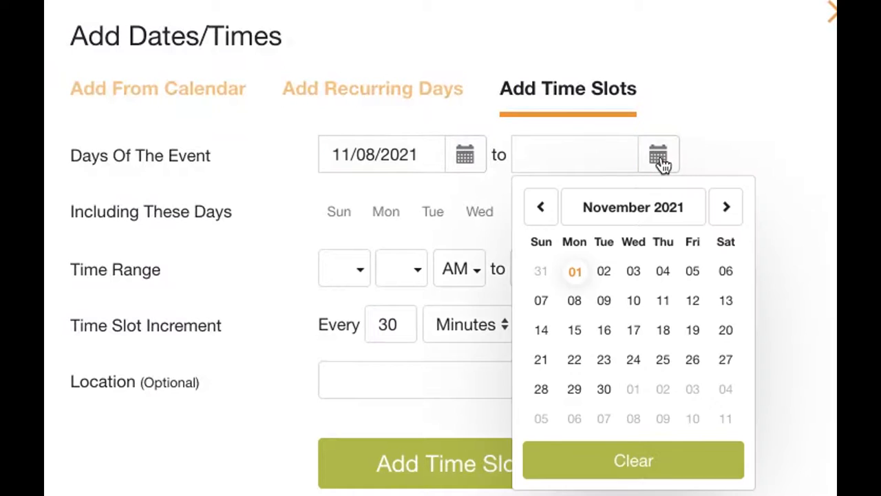
click(575, 307)
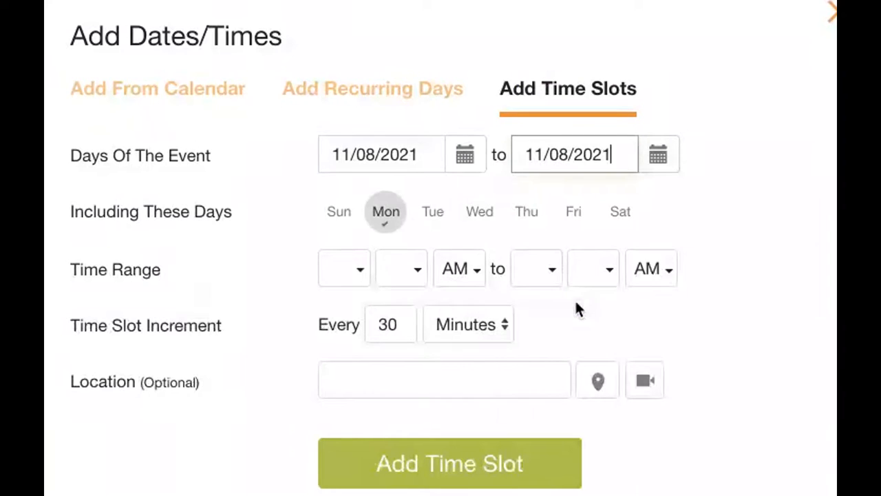
Set the time range for the slots from 07:30 AM to 03:00 PM.
click(352, 275)
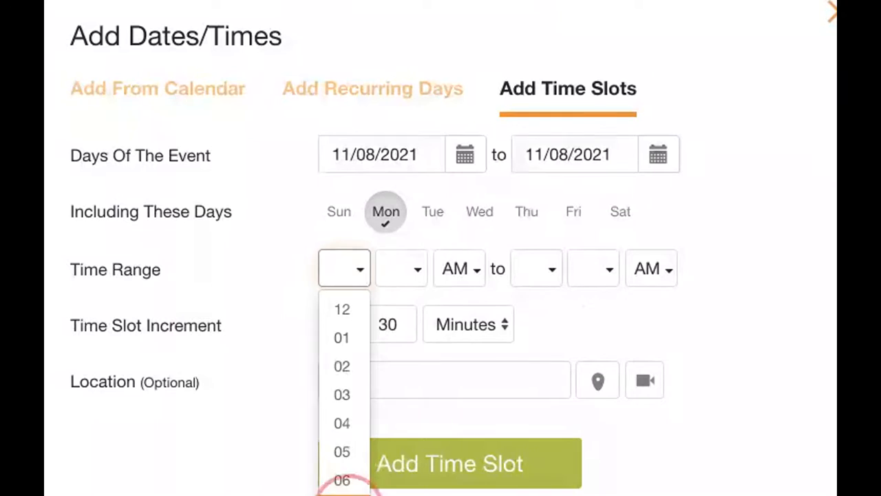
click(343, 486)
click(396, 270)
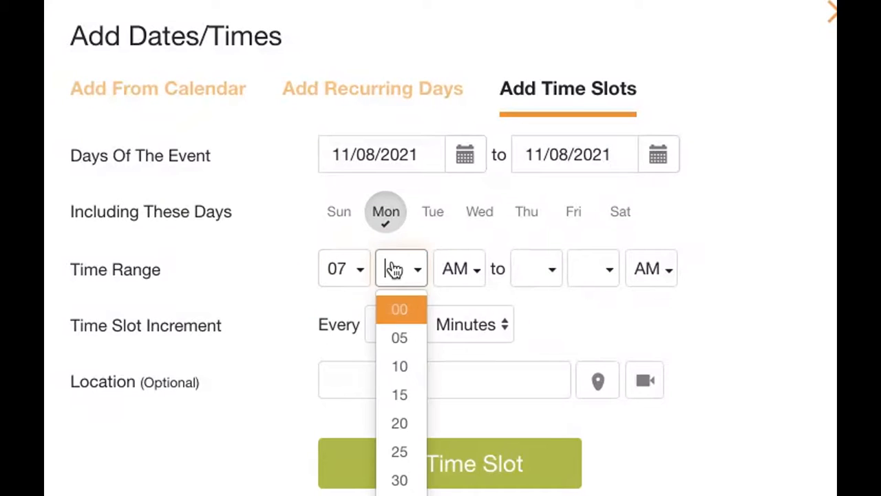
click(406, 480)
click(538, 274)
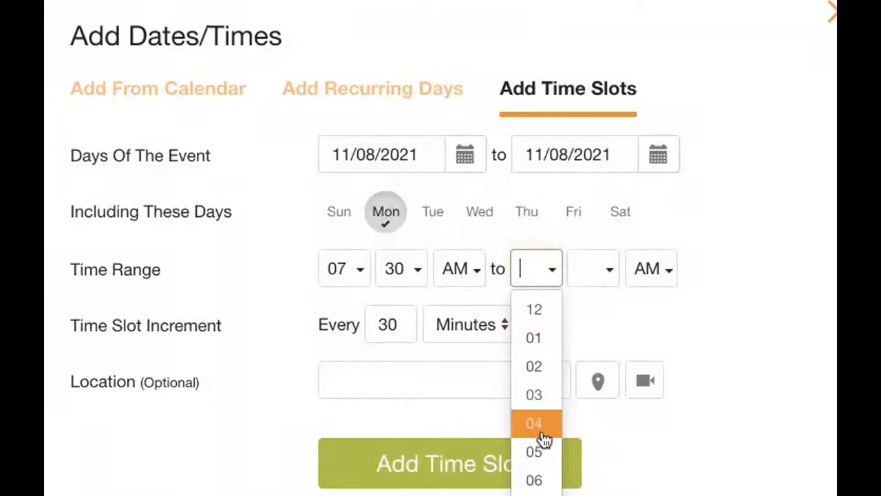
click(542, 397)
click(594, 289)
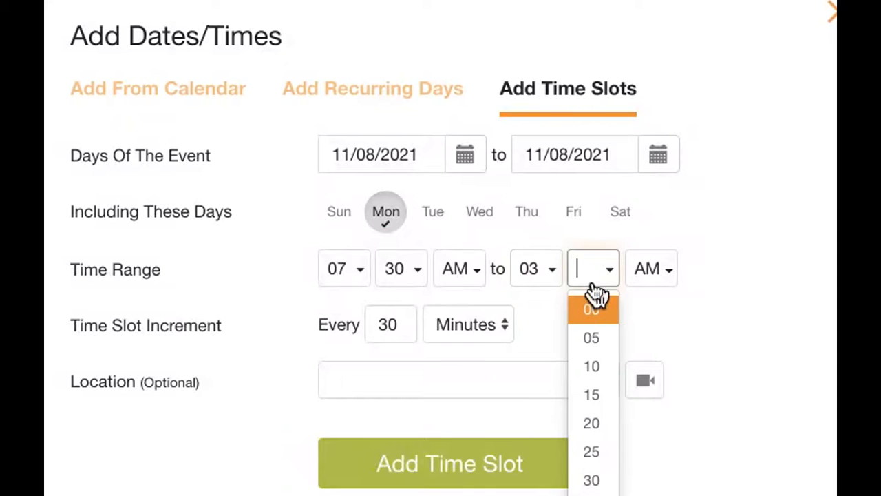
click(593, 308)
click(644, 282)
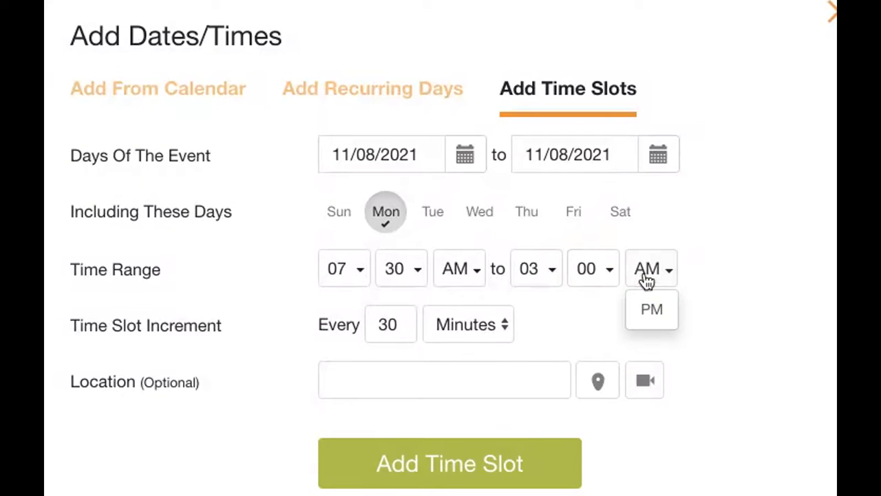
click(655, 310)
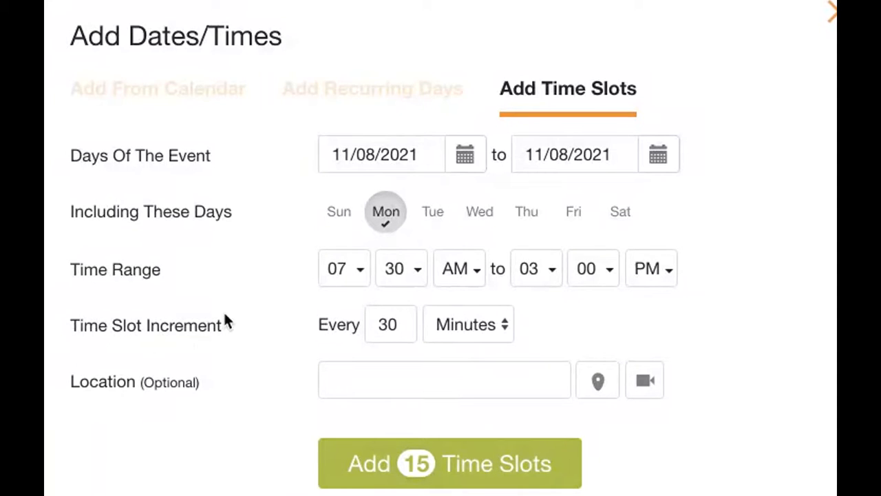
Set the time slot increment to every 15 minutes.
click(400, 319)
key(BackSpace)
key(BackSpace)
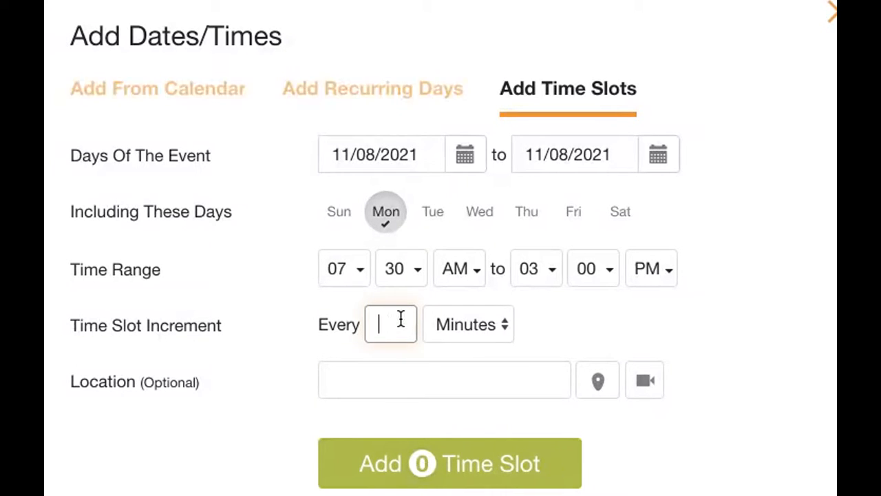
text(15)
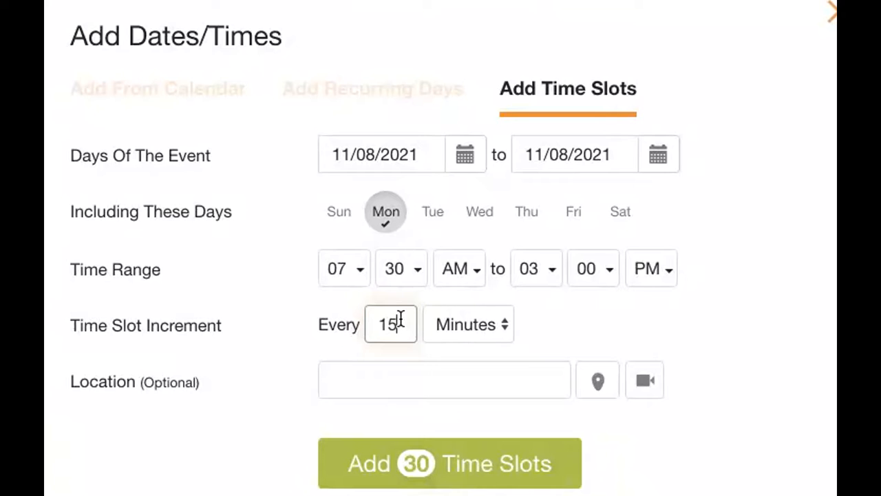
Add the generated time slots to the sign up and review the list of dates and times.
click(529, 474)
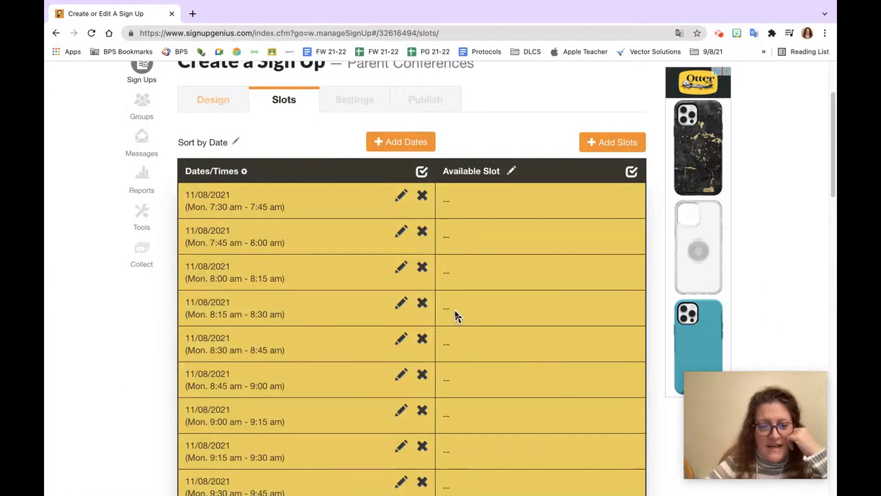
scroll(295, 315, down, 1)
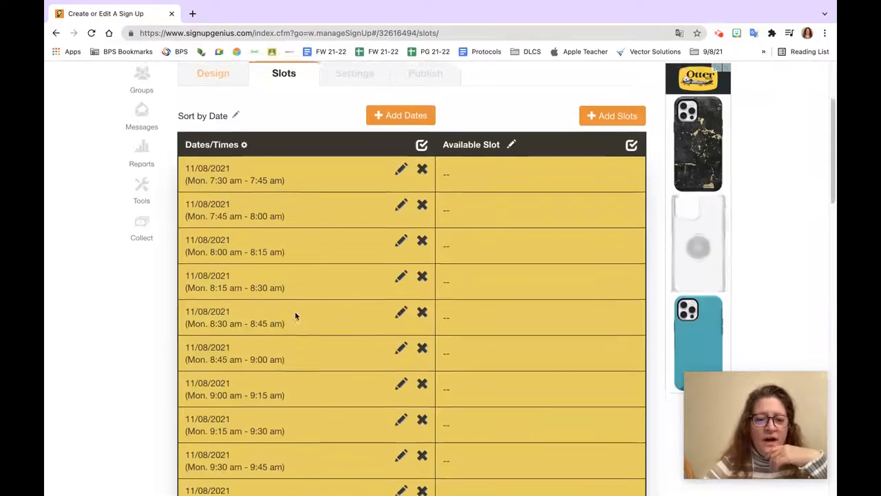
scroll(295, 313, down, 10)
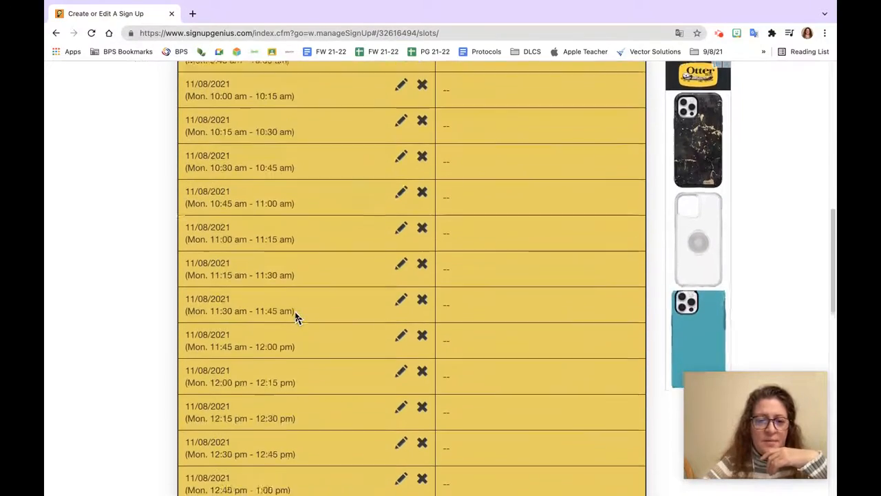
scroll(296, 317, down, 11)
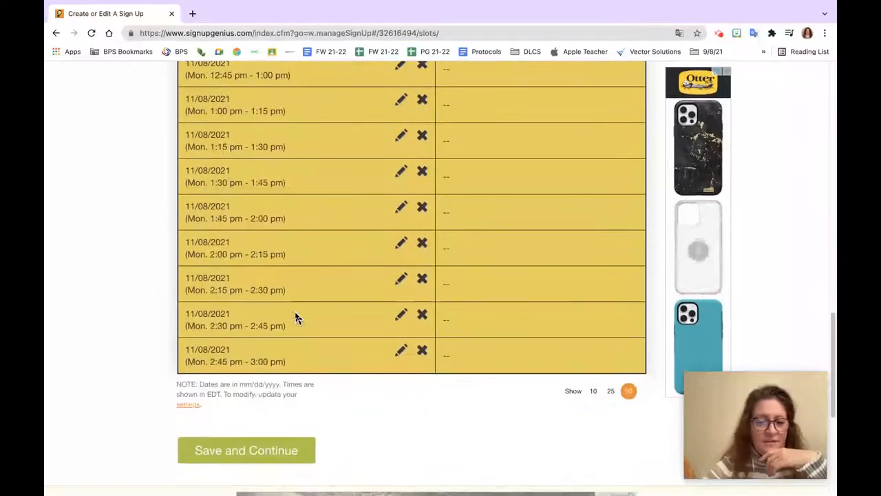
scroll(296, 318, up, 20)
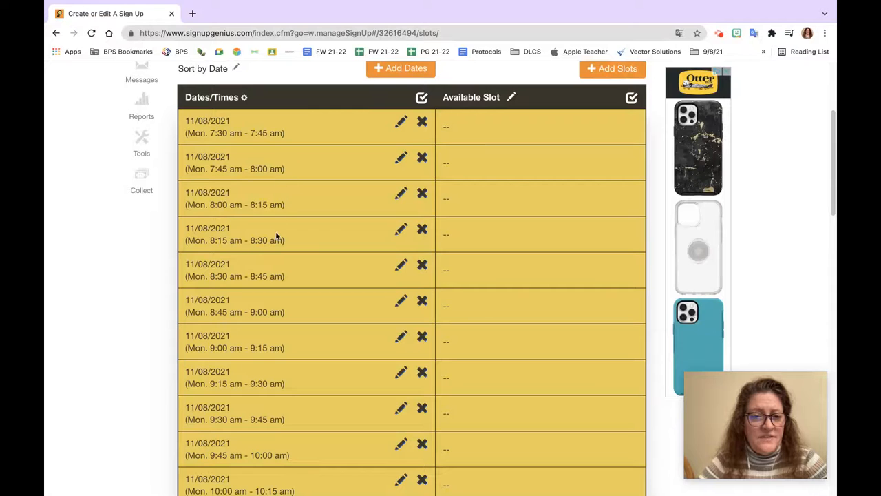
Add a single slot titled Available, with 1 wanted on all dates, and save it.
scroll(555, 166, up, 2)
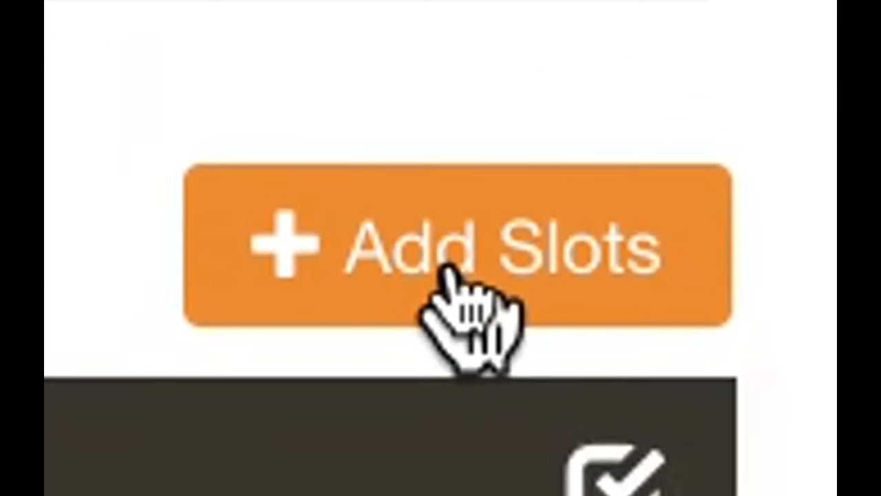
click(444, 270)
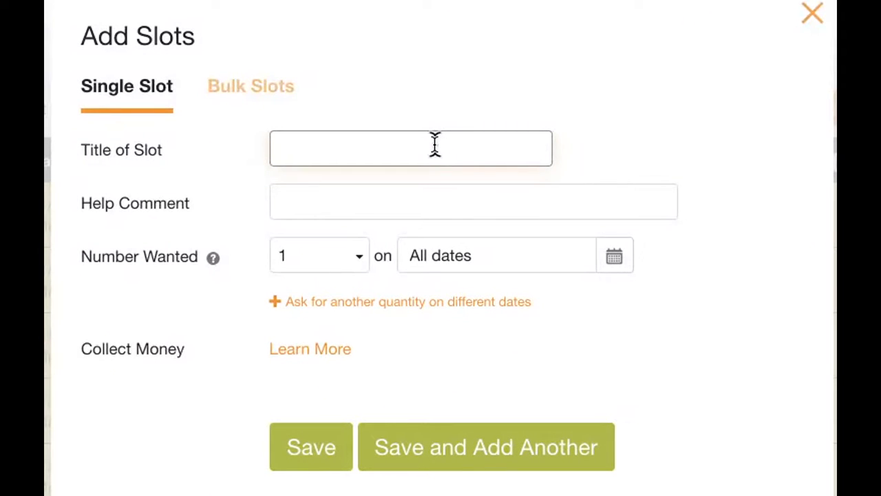
text(Av)
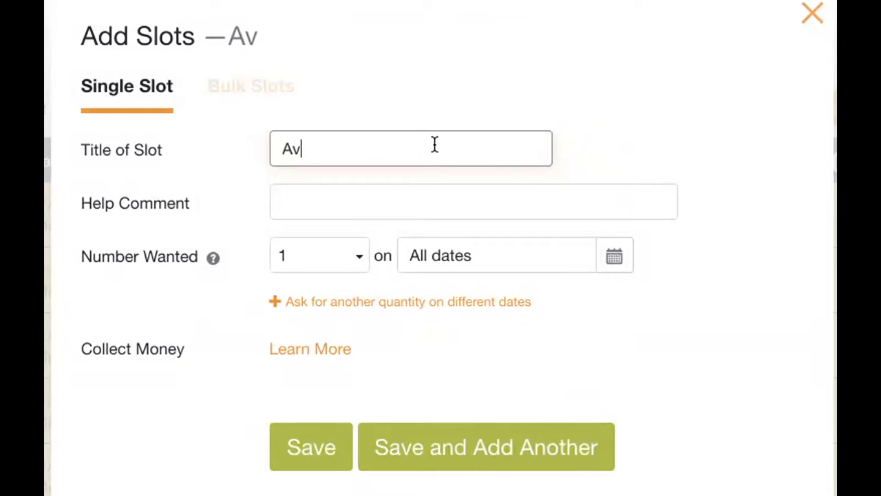
text(ailable)
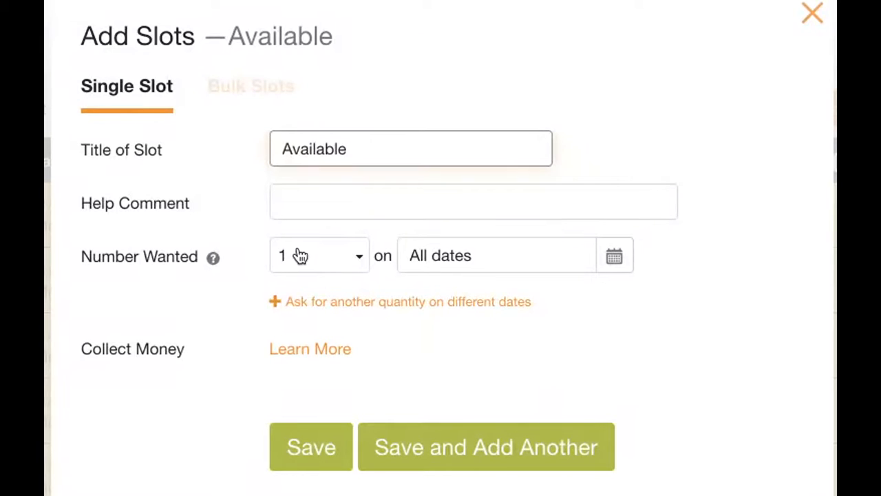
click(321, 445)
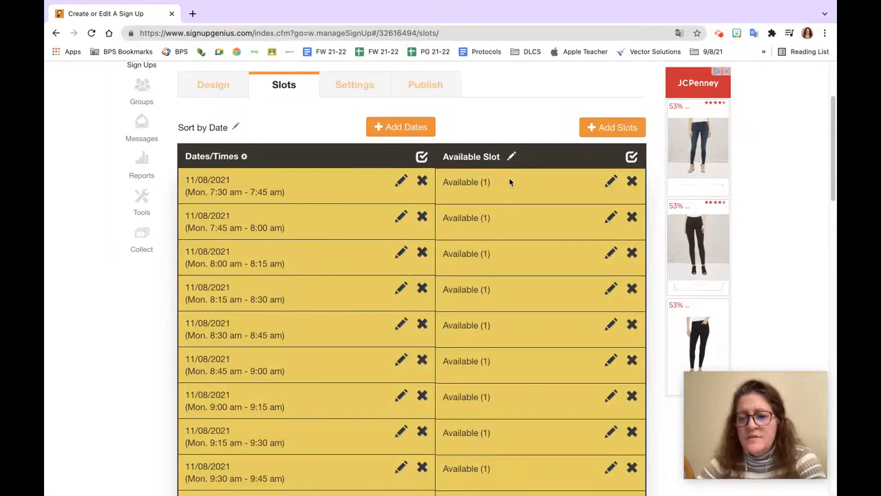
Check the filled slot list and save the slots to continue to the settings stage.
scroll(507, 252, down, 3)
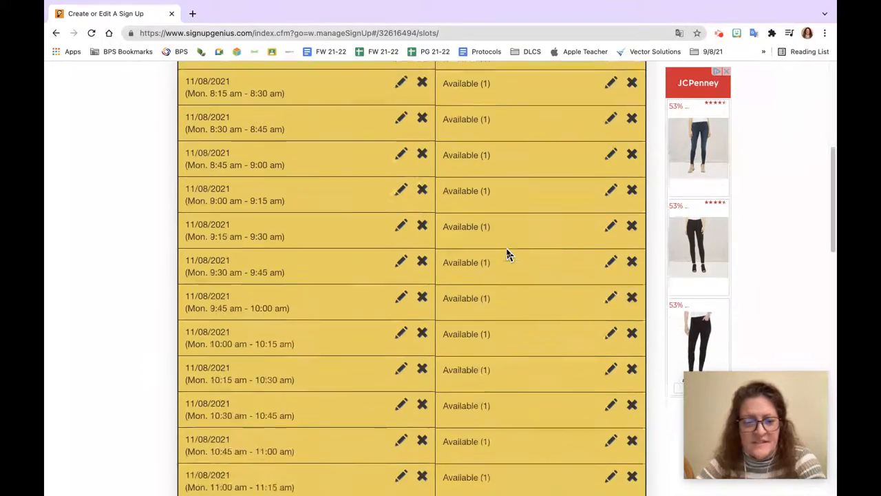
scroll(508, 254, down, 15)
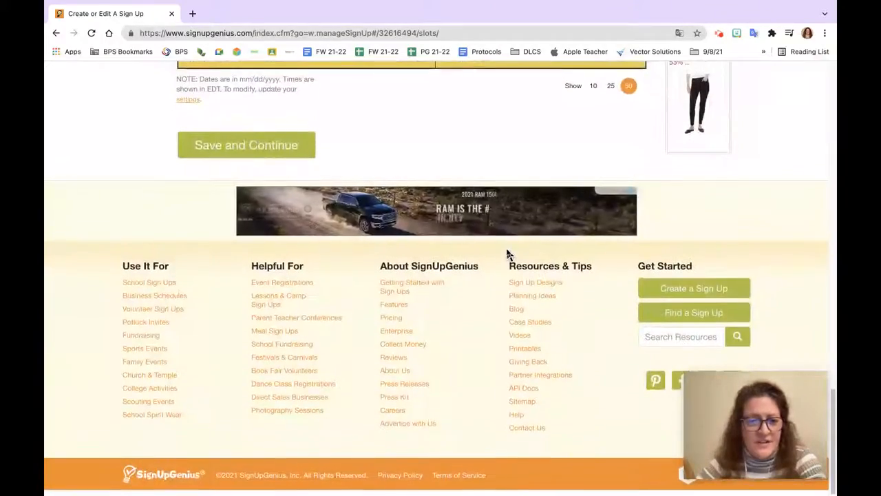
click(265, 150)
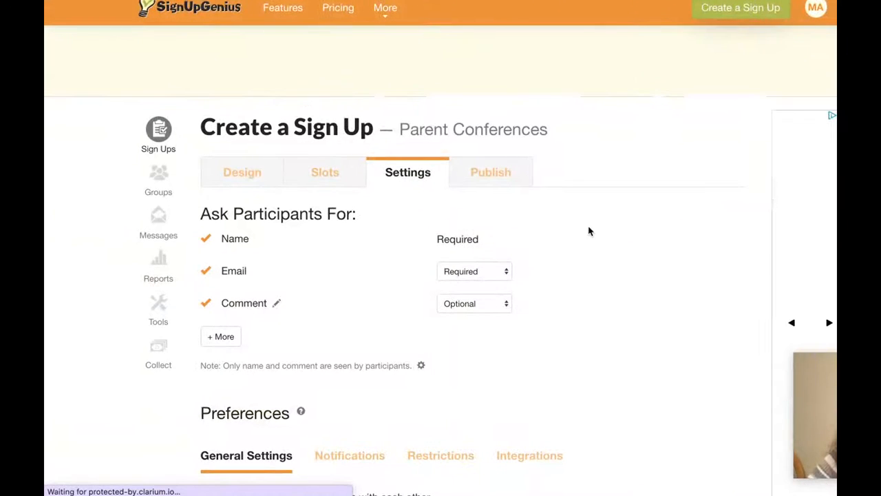
Turn off the preference that allows people to swap slots with each other.
scroll(589, 231, down, 3)
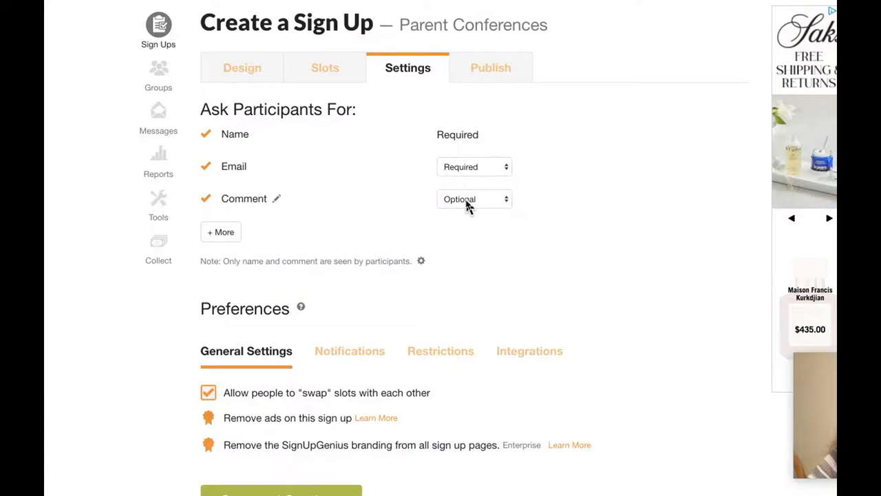
scroll(466, 207, down, 3)
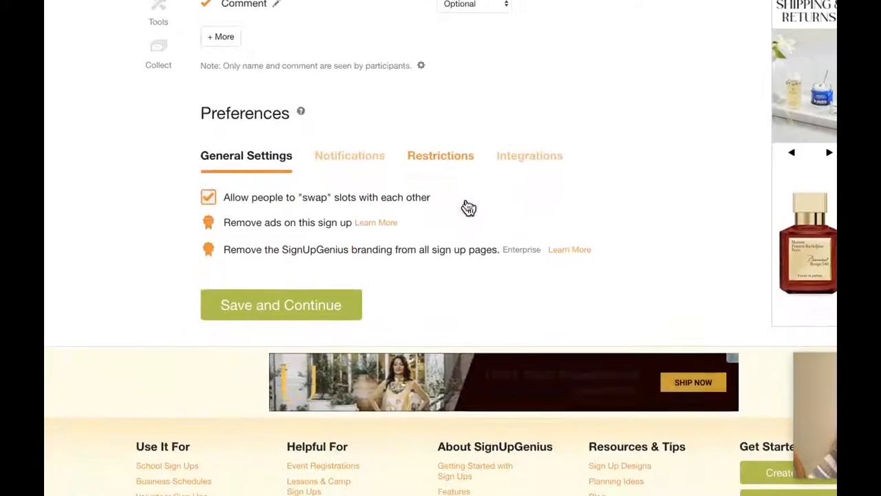
click(208, 197)
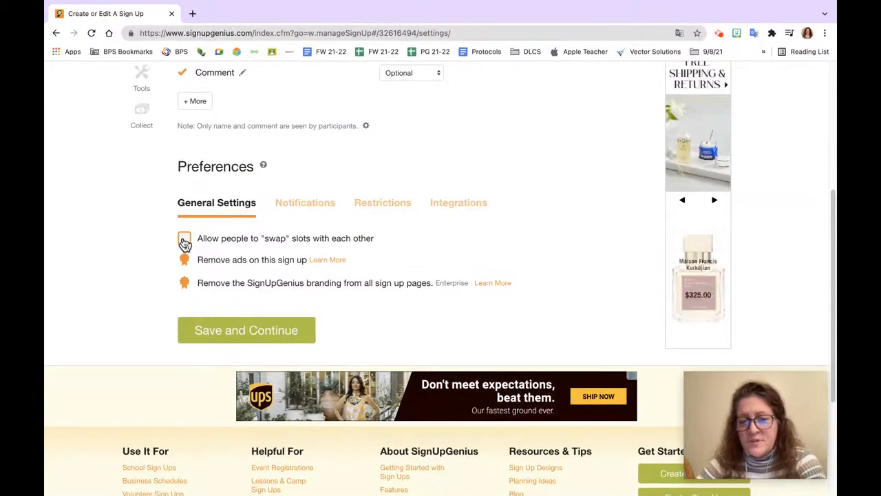
Keep email notifications for sign ups enabled and reminders at 2 days in advance, and save the settings to continue to the publish stage.
click(307, 204)
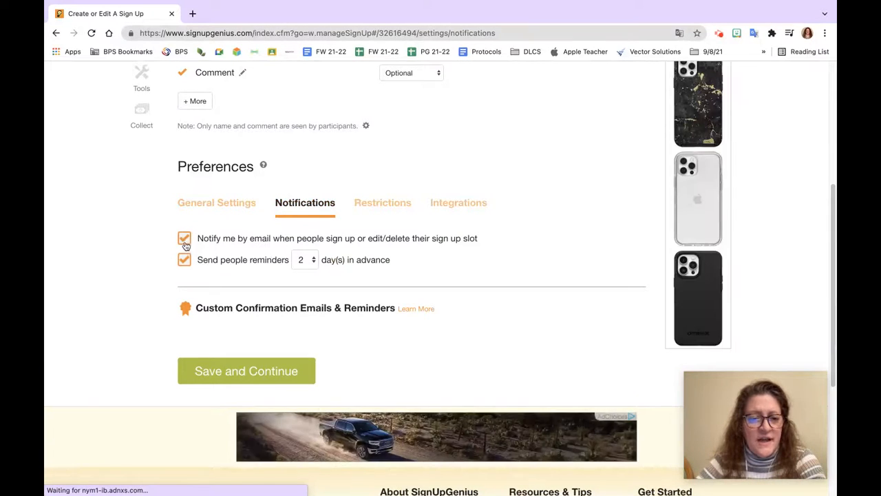
click(184, 240)
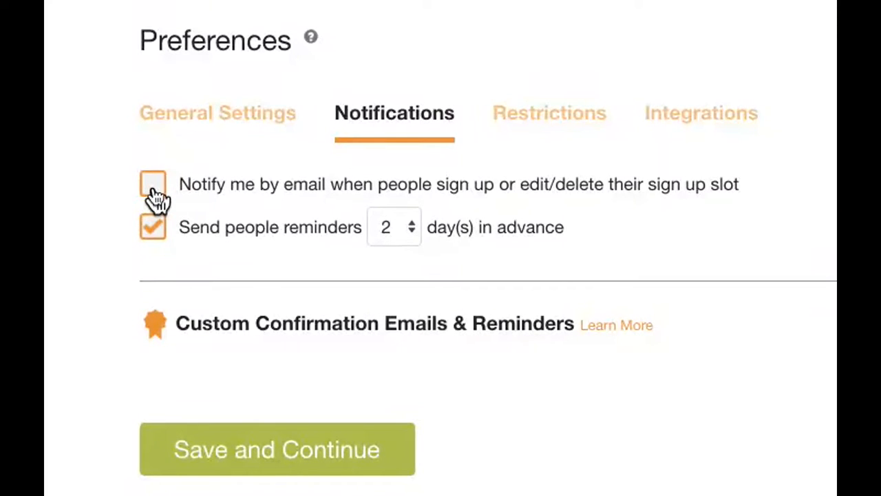
click(155, 193)
click(377, 229)
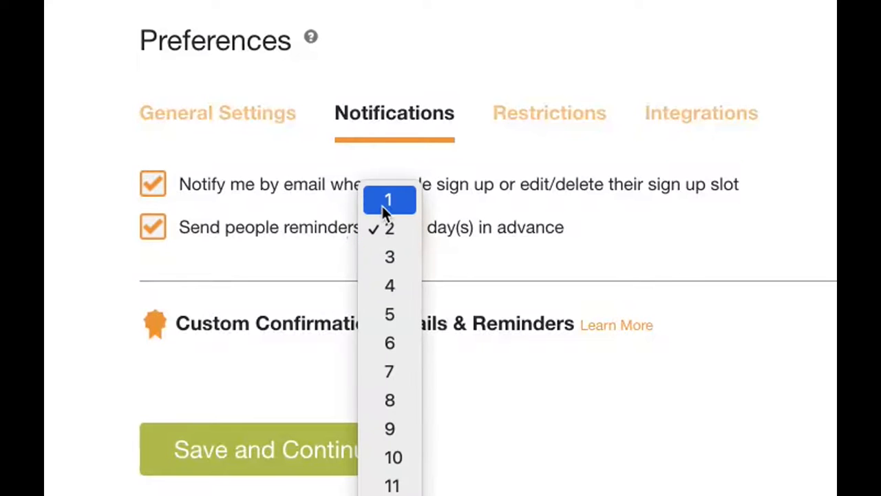
click(386, 227)
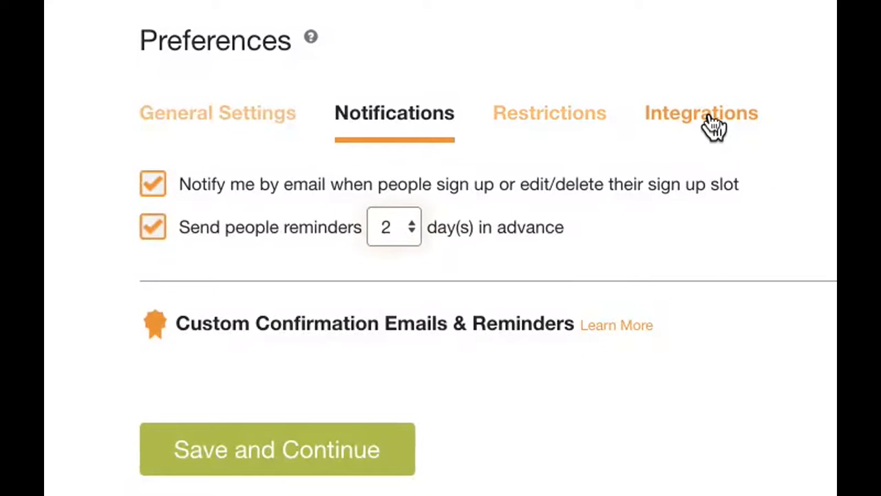
click(328, 446)
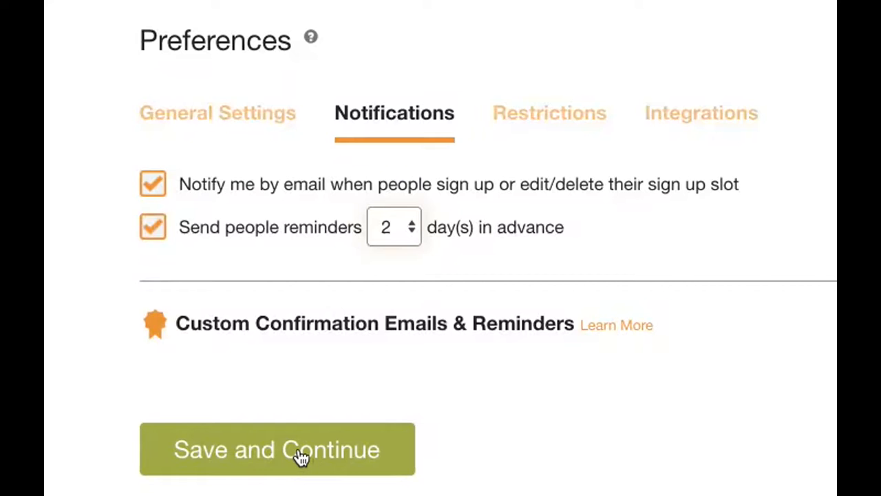
click(303, 461)
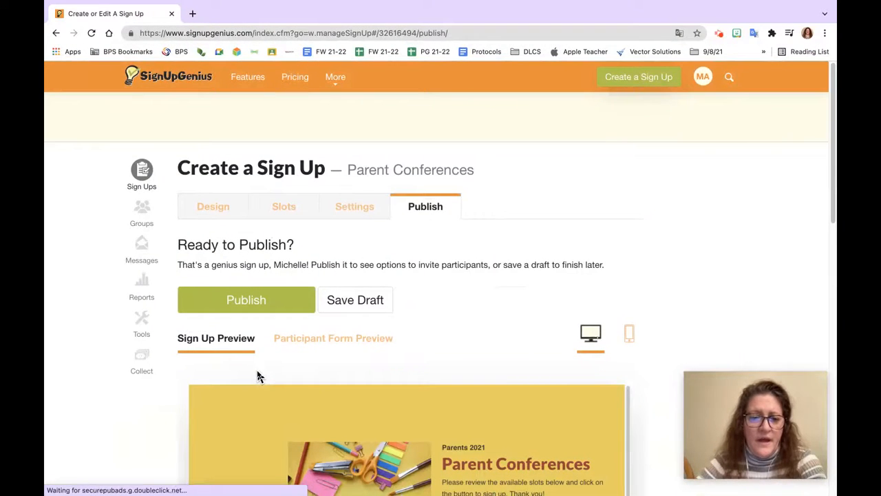
Examine the desktop preview of the sign up, including its header details and time slot table.
scroll(258, 377, down, 3)
scroll(259, 377, down, 2)
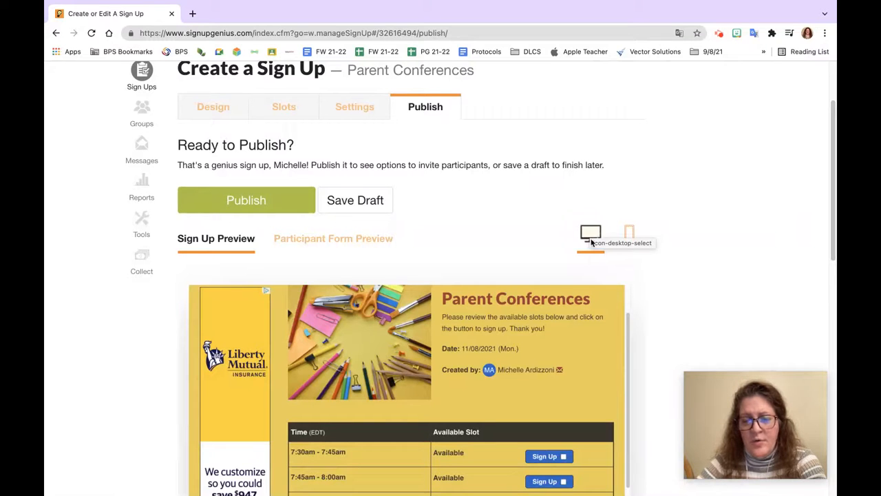
scroll(690, 198, down, 5)
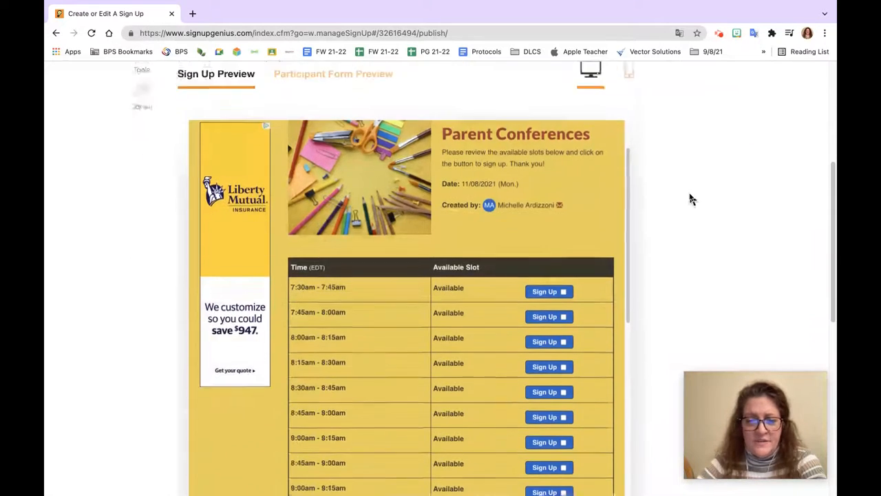
scroll(493, 299, down, 4)
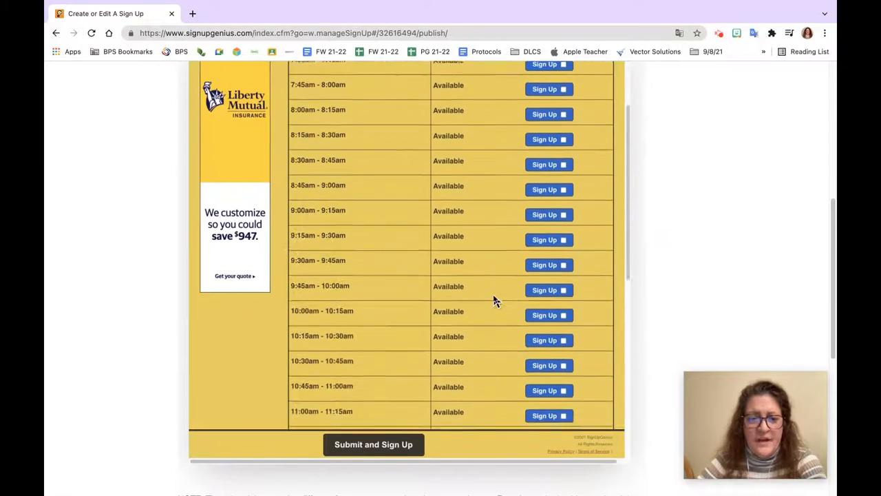
scroll(494, 299, up, 4)
scroll(494, 299, up, 10)
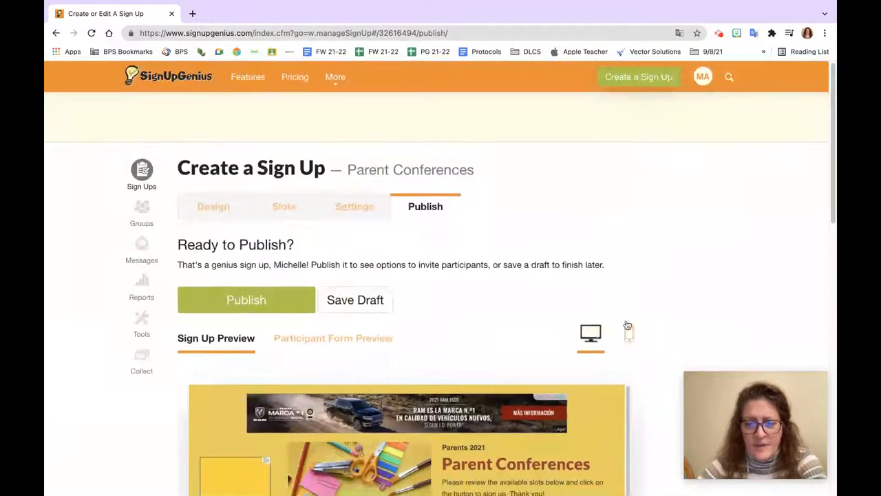
Examine how the sign up looks in the phone preview, from its header down to the time slots.
click(628, 332)
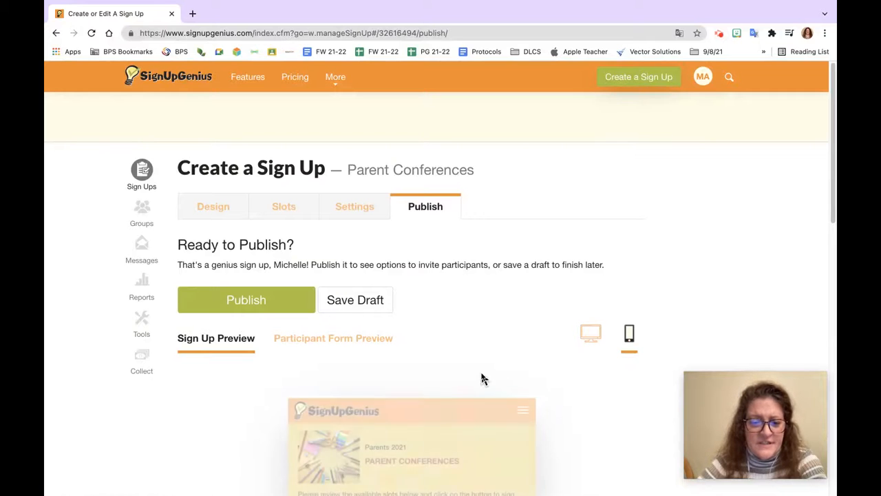
scroll(482, 378, down, 8)
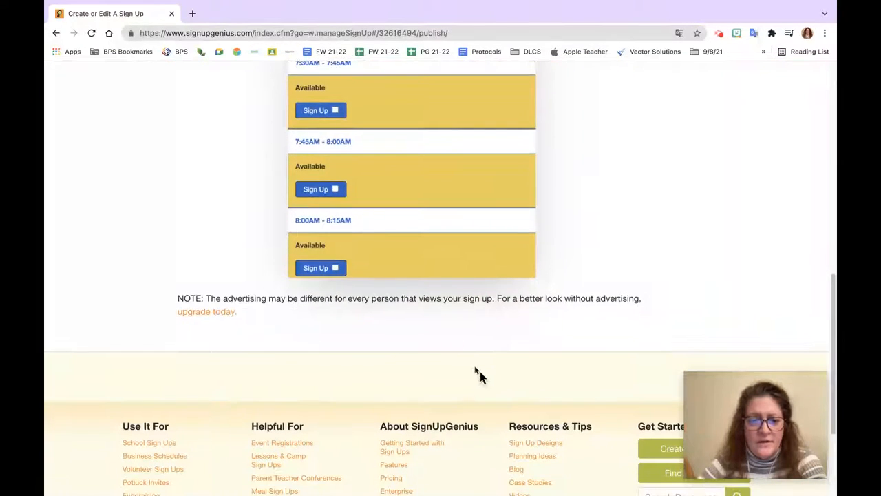
scroll(416, 234, down, 4)
scroll(417, 234, up, 5)
scroll(417, 236, up, 3)
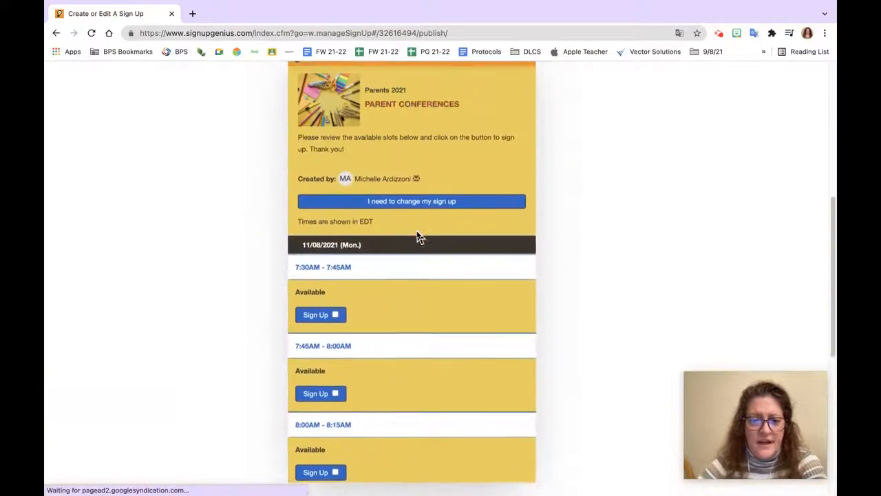
scroll(417, 236, up, 5)
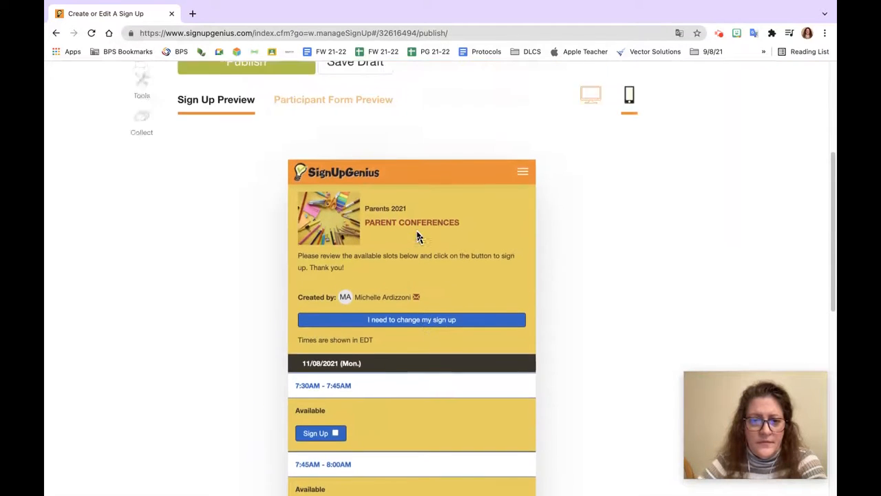
Switch the sign up preview back to desktop view and look over the slot table again.
click(589, 198)
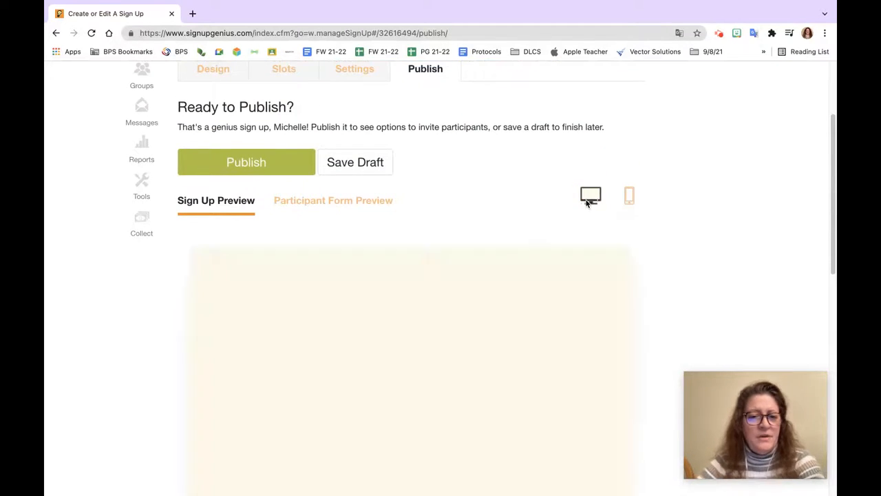
scroll(481, 246, down, 5)
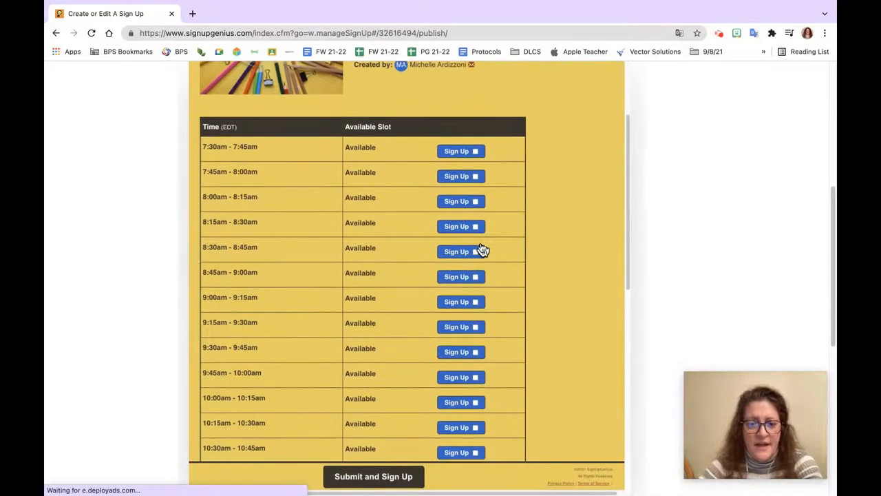
scroll(482, 248, up, 3)
scroll(481, 249, up, 5)
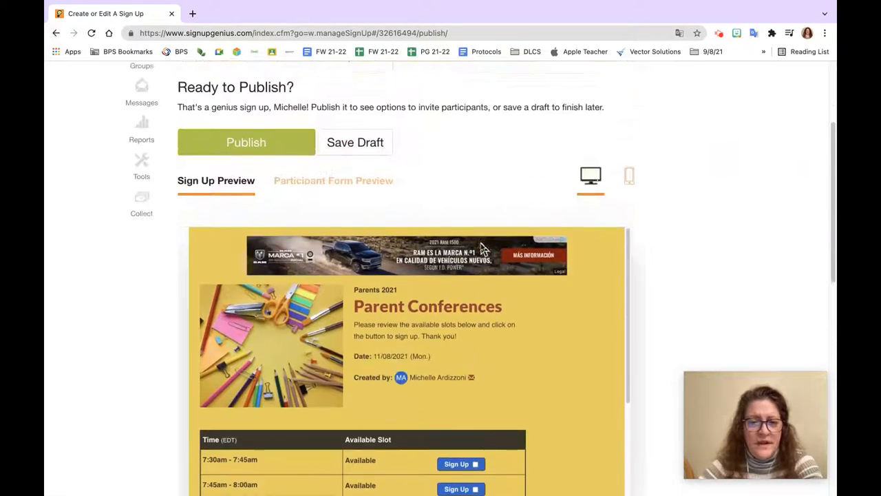
Publish the Parent Conferences sign up and copy its share link.
click(265, 198)
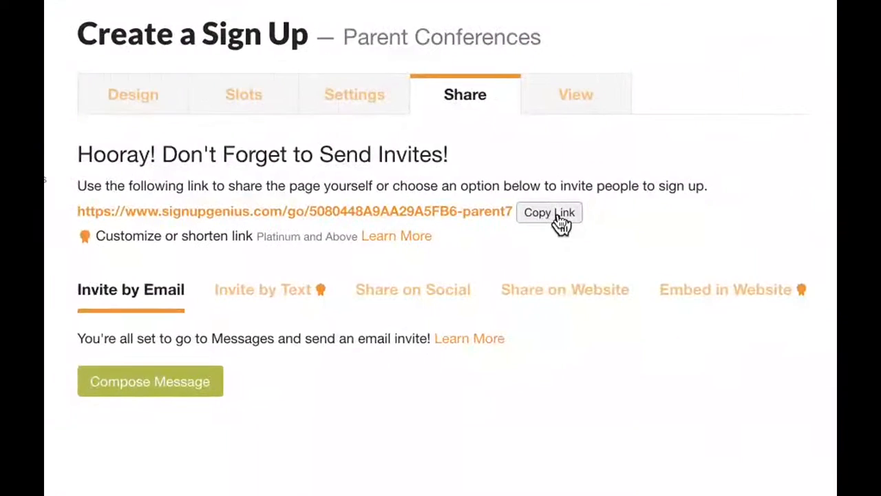
click(558, 218)
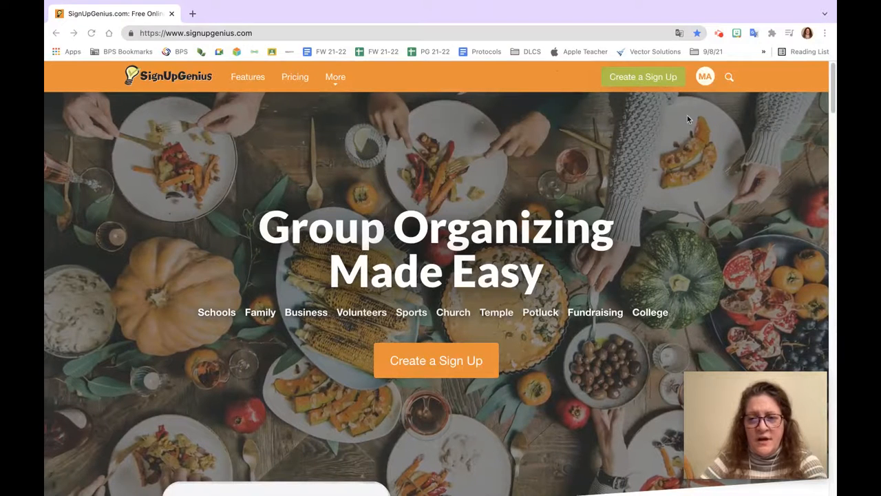
Open the published Parent Conferences sign up from the account's created sign ups and look over its time slots.
click(706, 84)
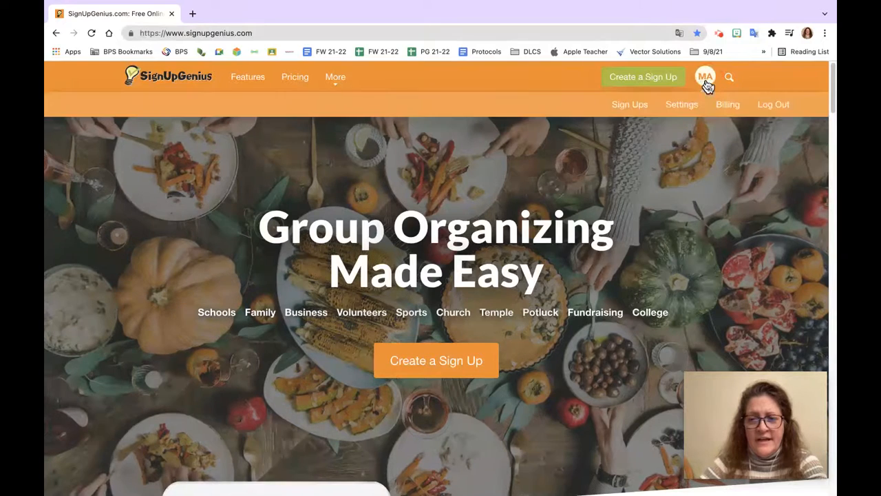
click(635, 109)
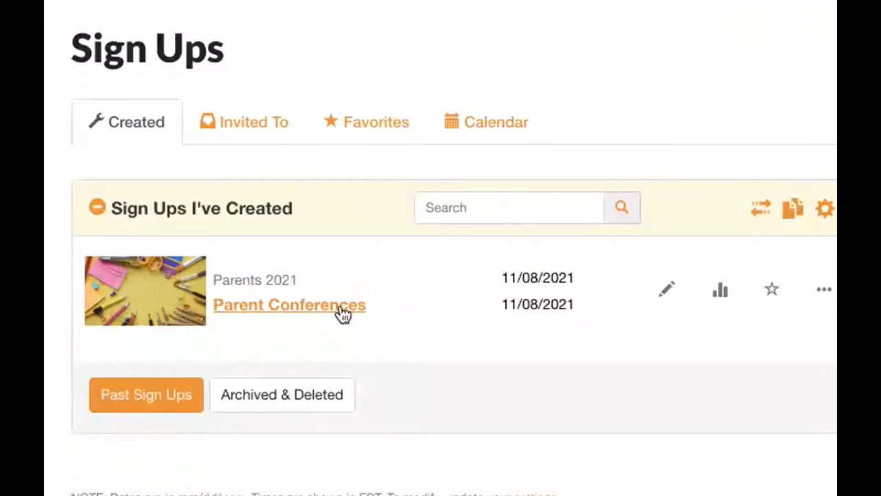
click(341, 308)
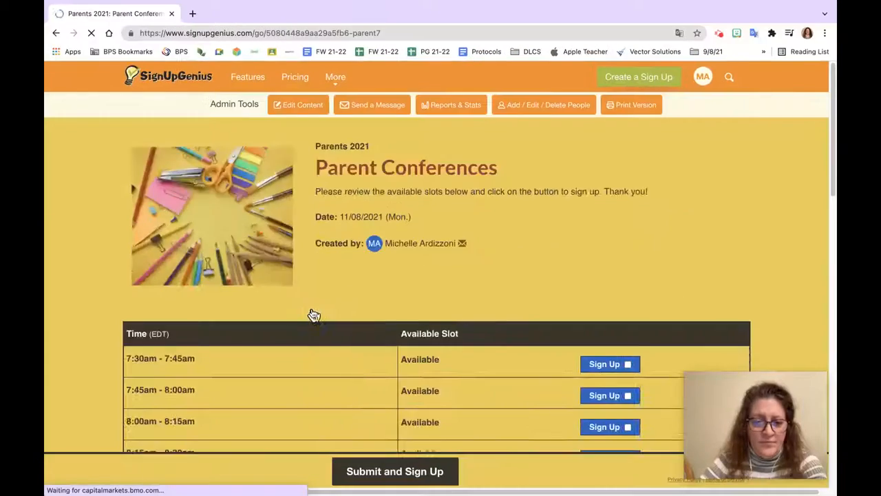
scroll(441, 306, down, 5)
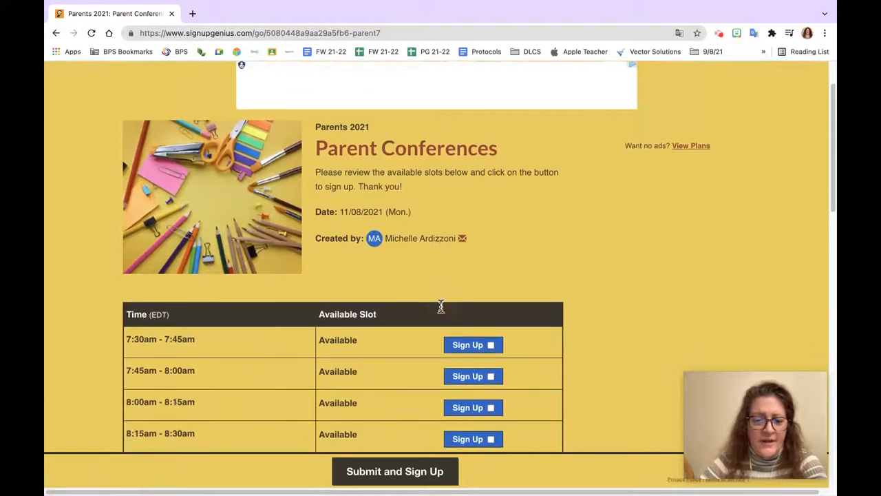
scroll(443, 311, down, 4)
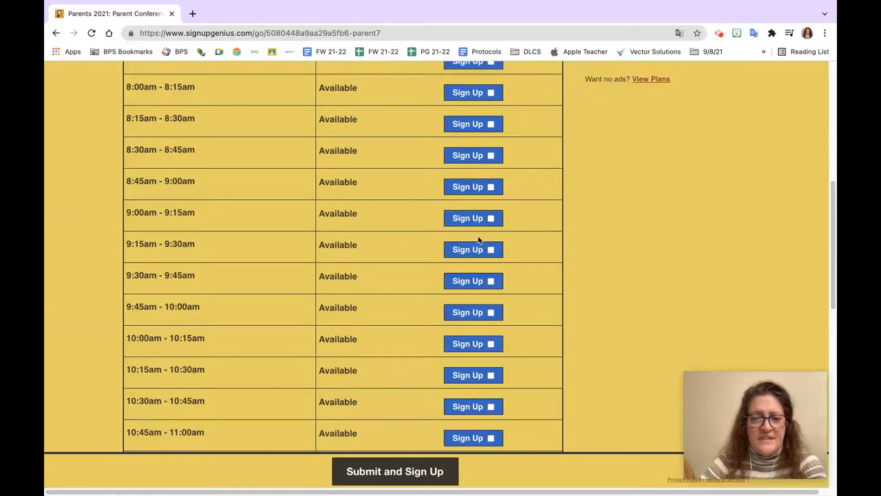
scroll(484, 239, down, 5)
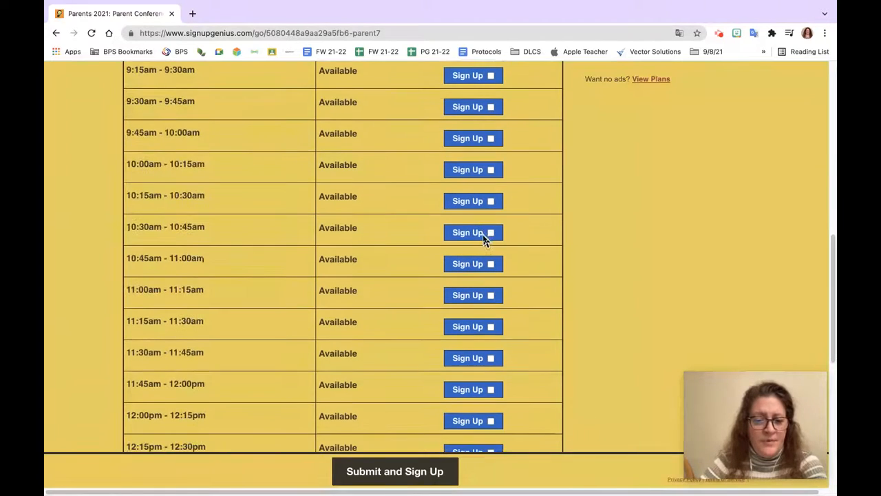
scroll(483, 240, up, 15)
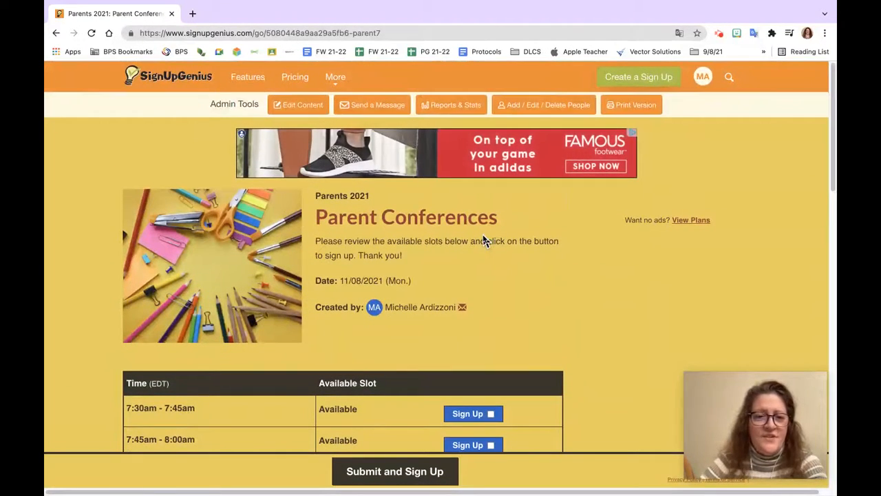